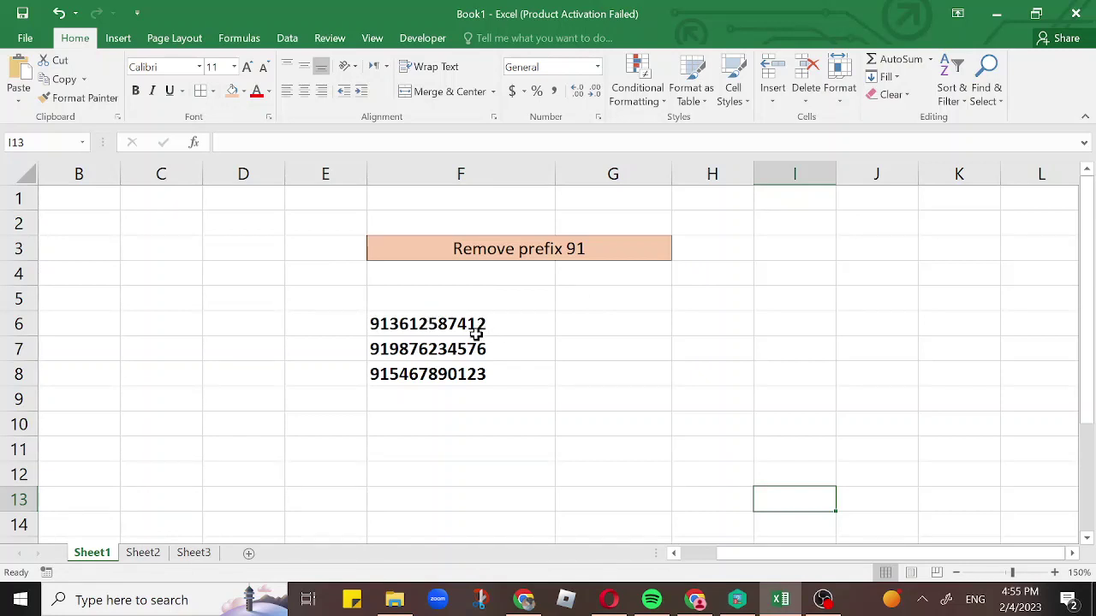
Enter =MID(F6,3,10) in G6 to drop the leading 91 from the first phone number
click(592, 328)
mouse_move(486, 328)
mouse_down()
mouse_move(490, 370)
mouse_move(509, 365)
mouse_up()
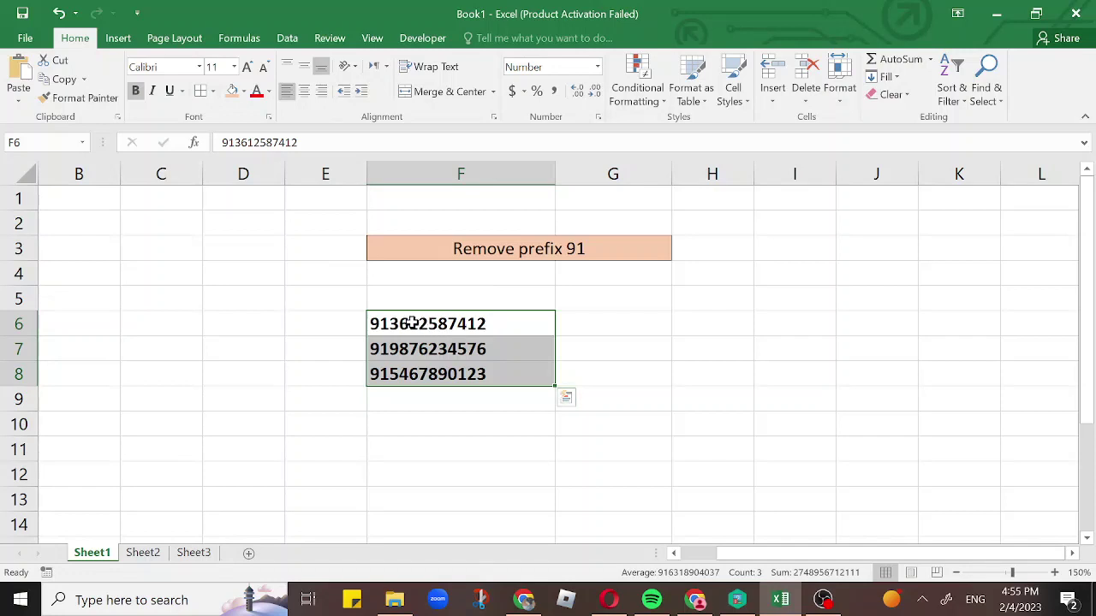
click(580, 321)
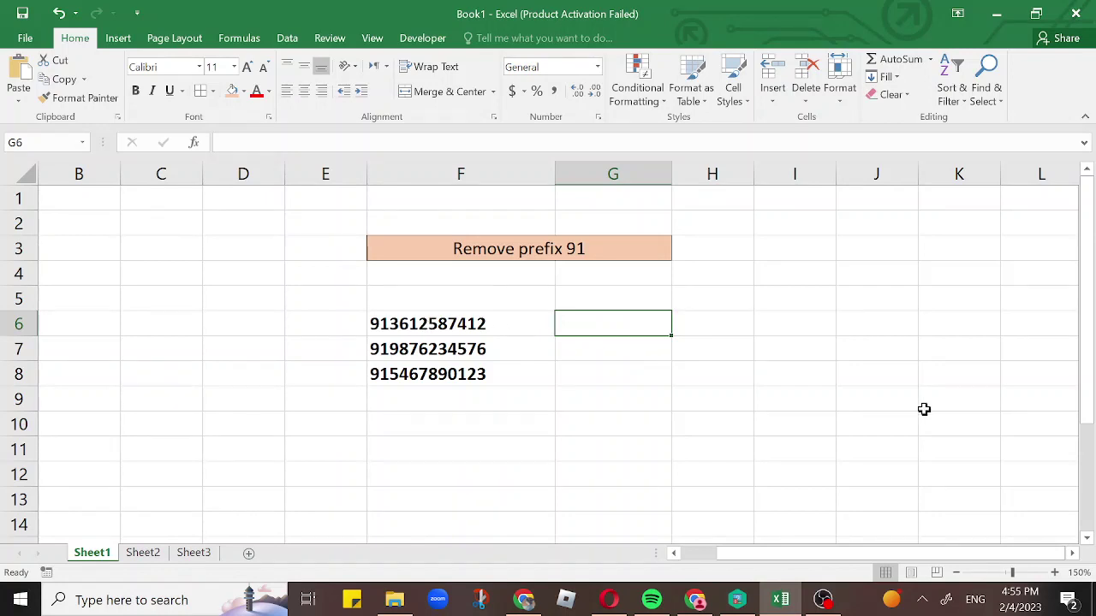
text(=)
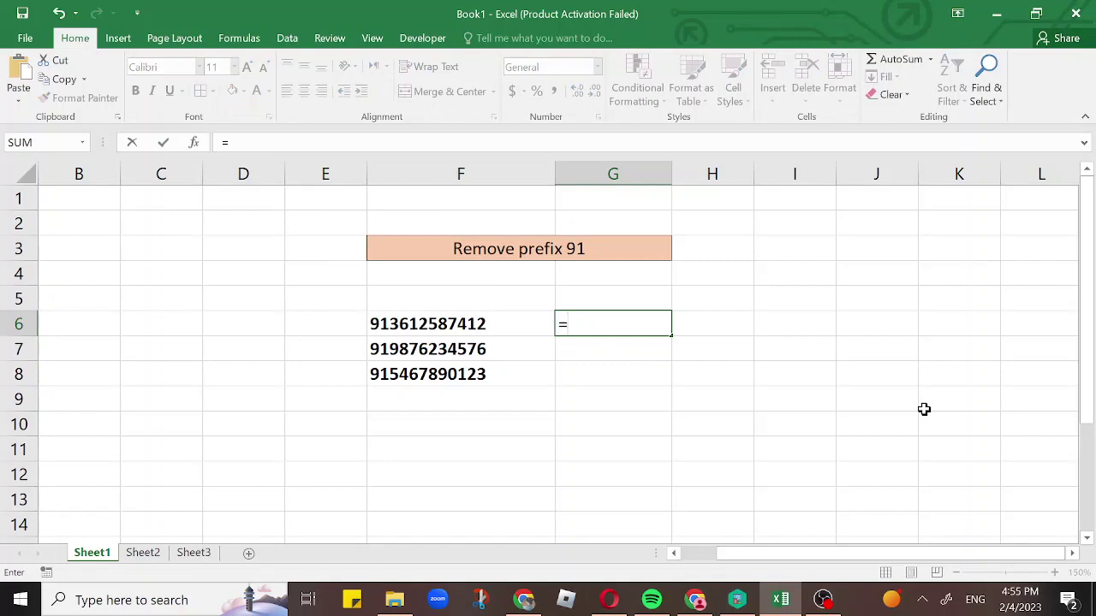
text(mid)
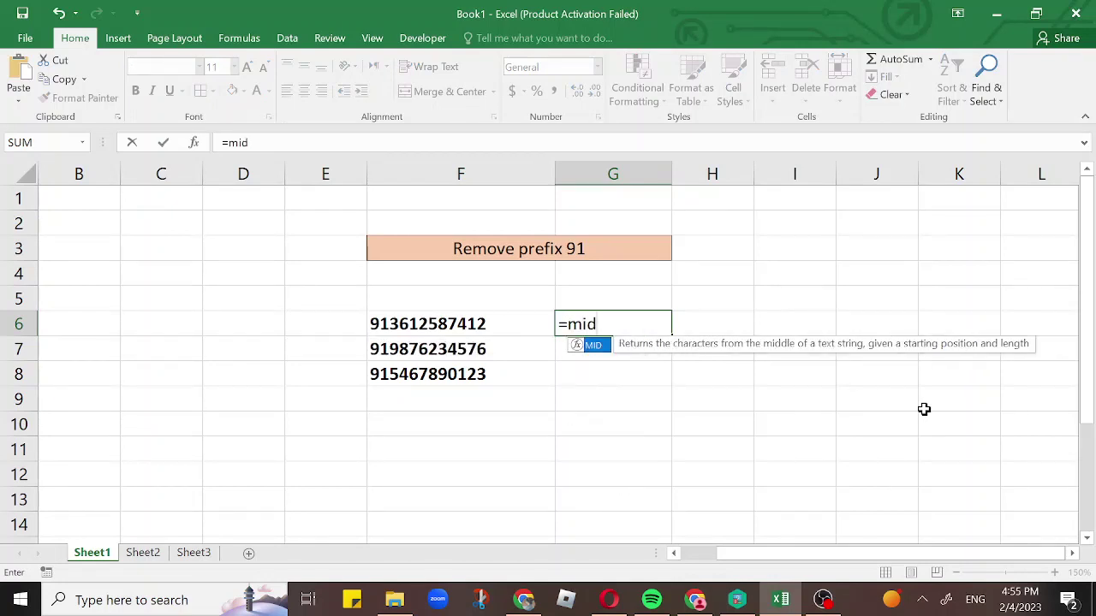
key(Tab)
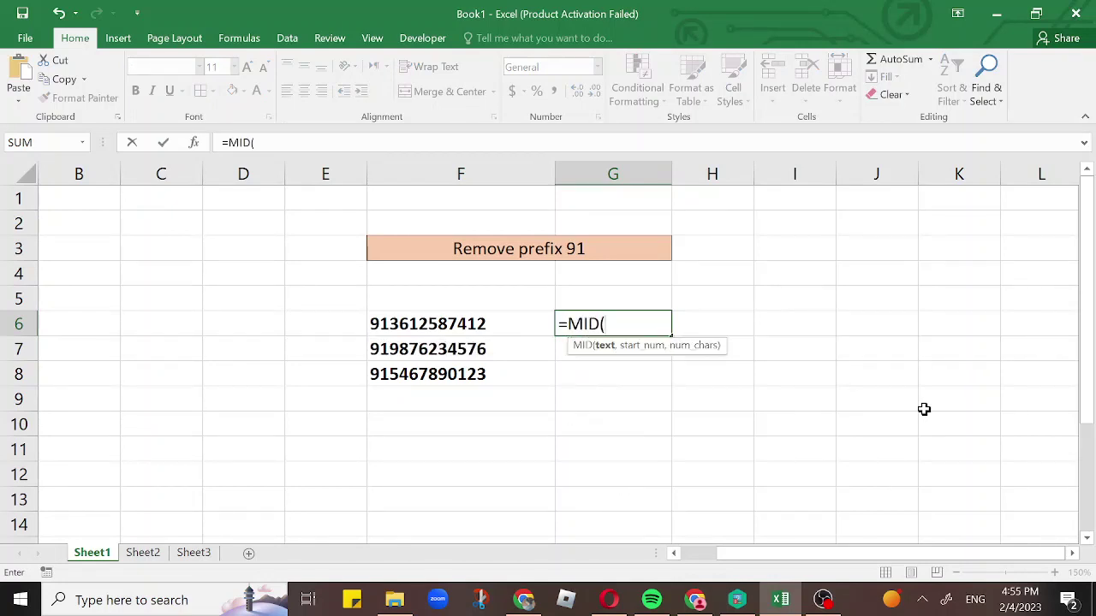
click(469, 323)
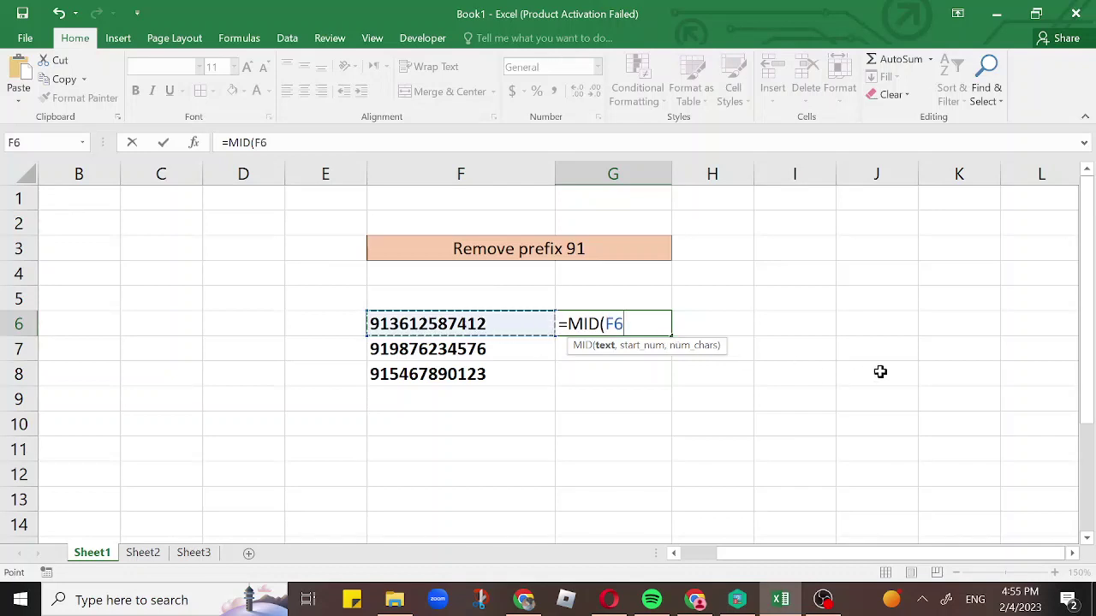
text(,)
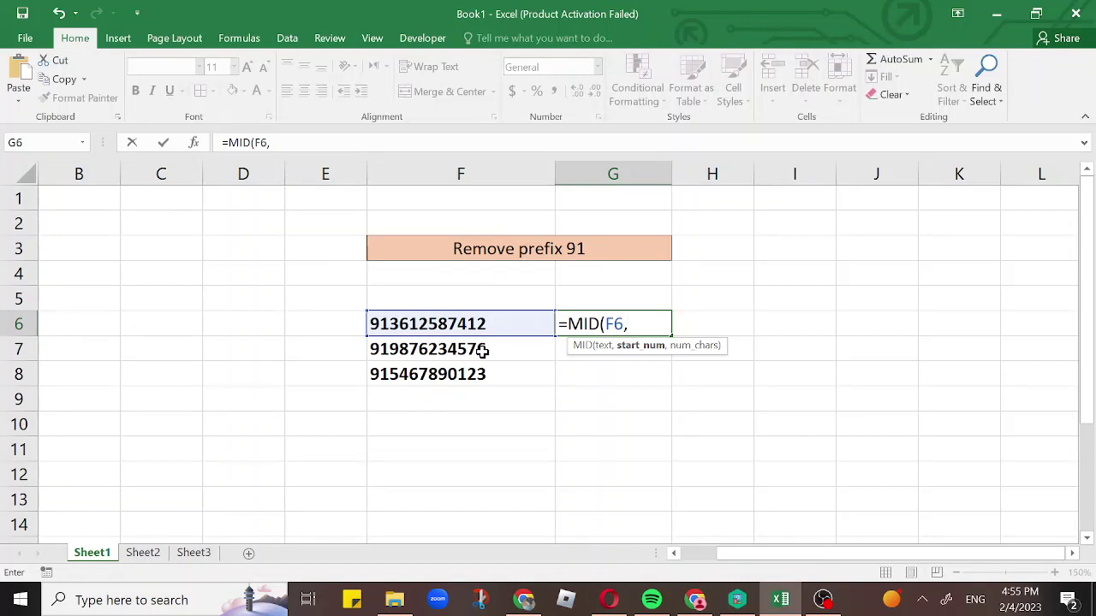
text(2)
key(BackSpace)
text(3)
text(,)
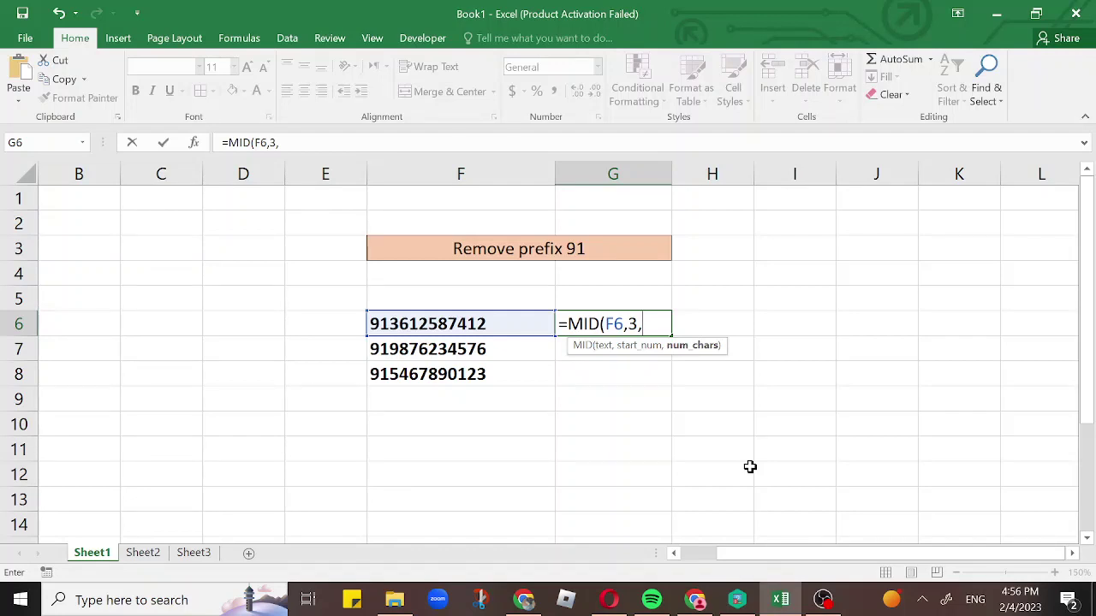
text(10)
text())
key(Return)
Copy the G6 MID formula down to G7 and G8
click(623, 318)
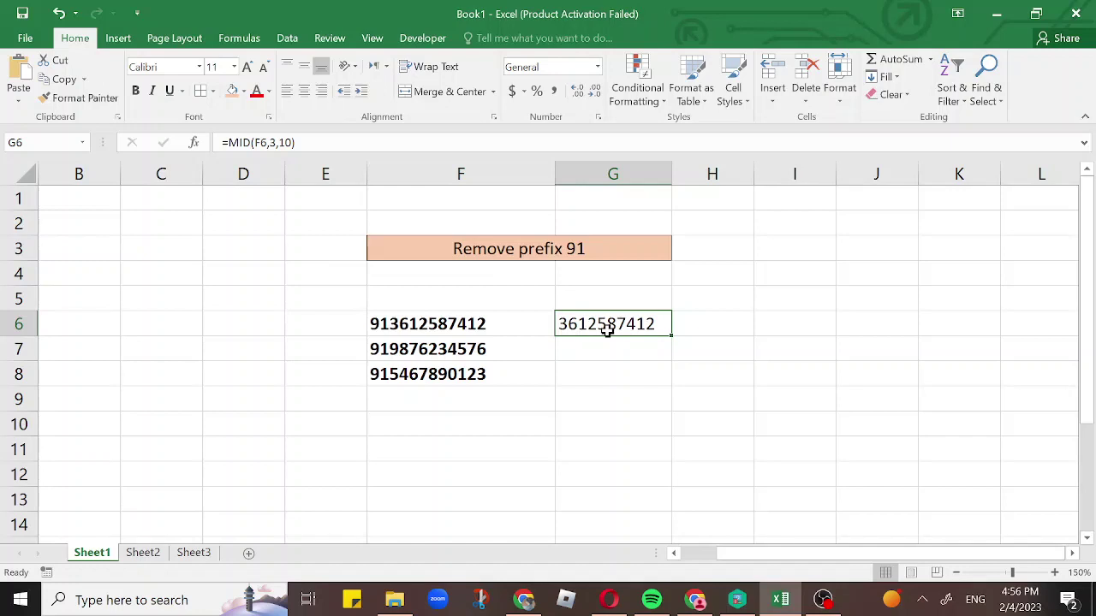
double_click(671, 335)
click(564, 433)
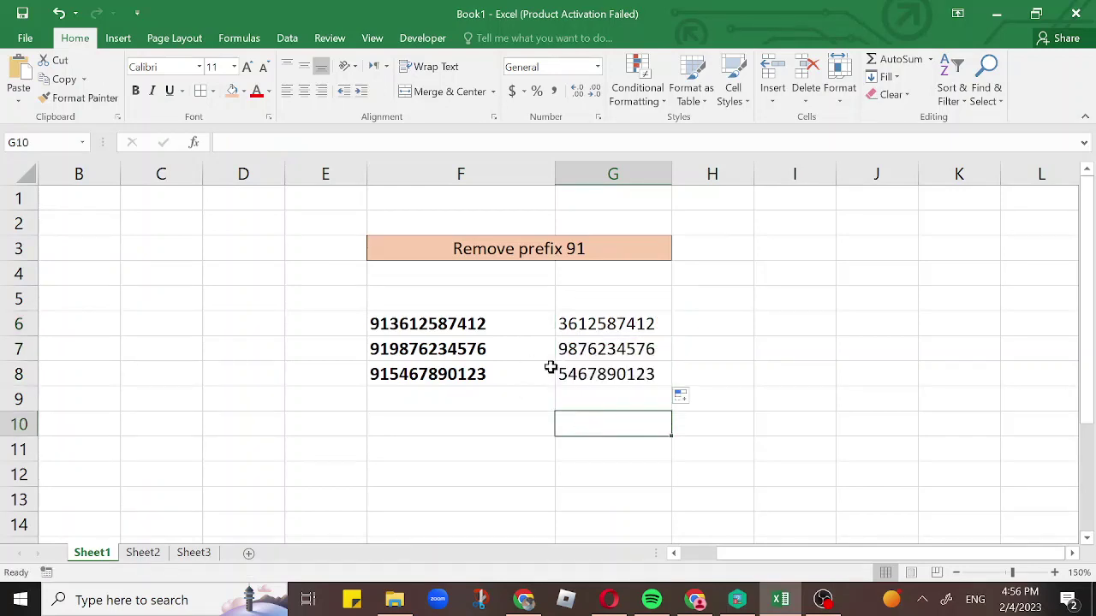
click(590, 324)
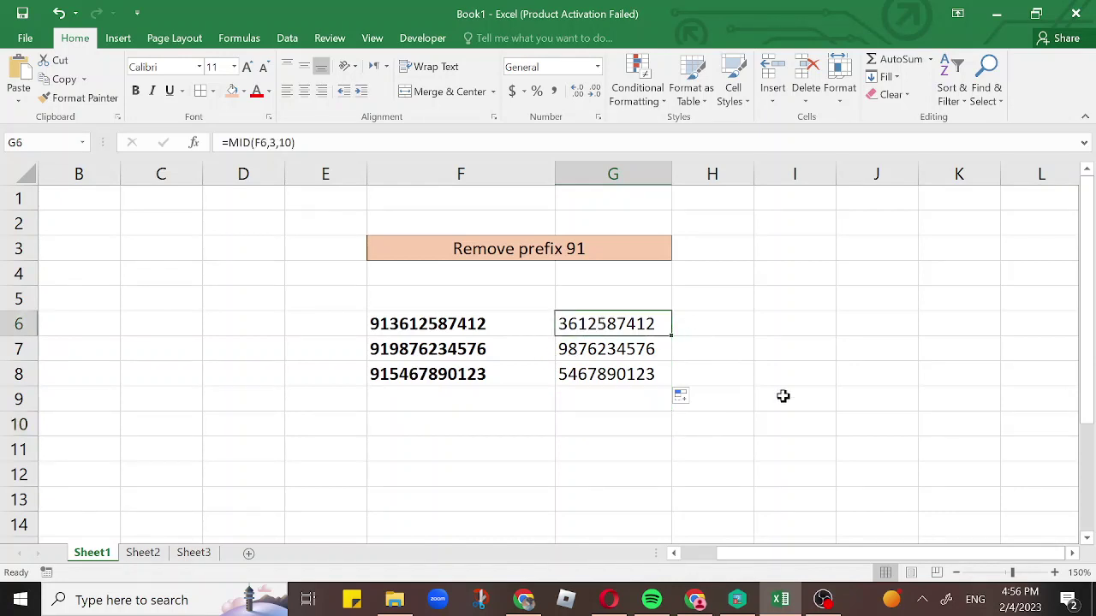
Replace G6 with =MID(F6,3,8) to keep eight digits after the 91
text(=)
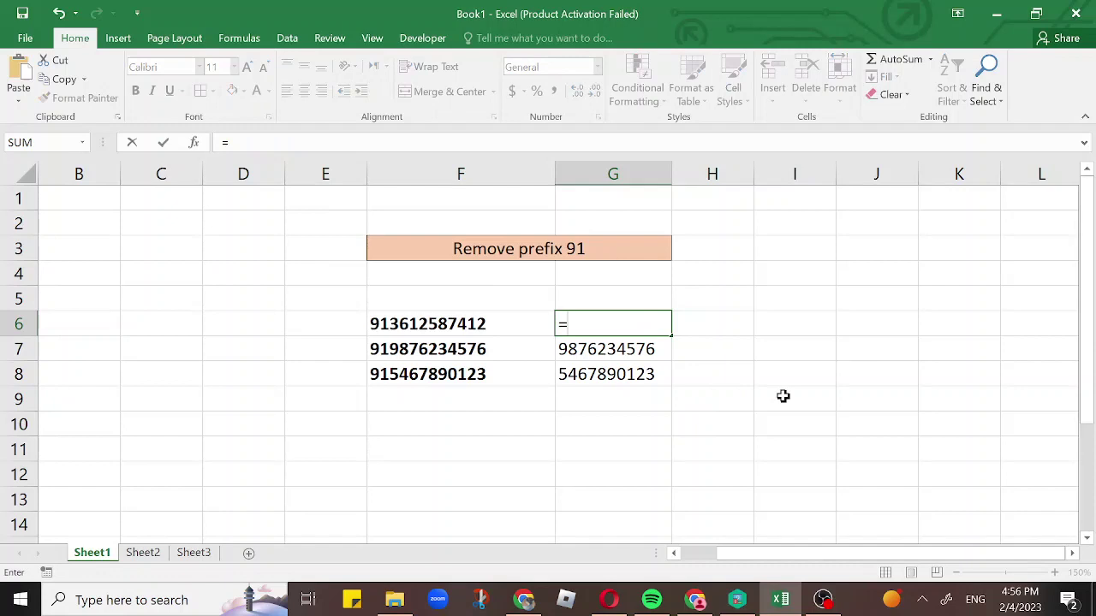
text(mi)
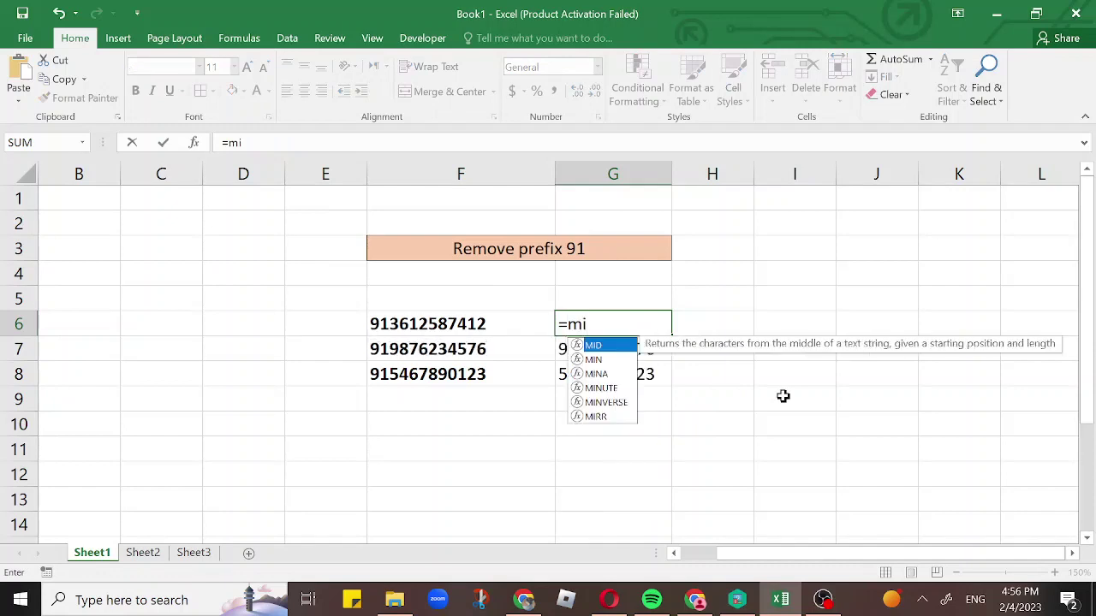
key(Tab)
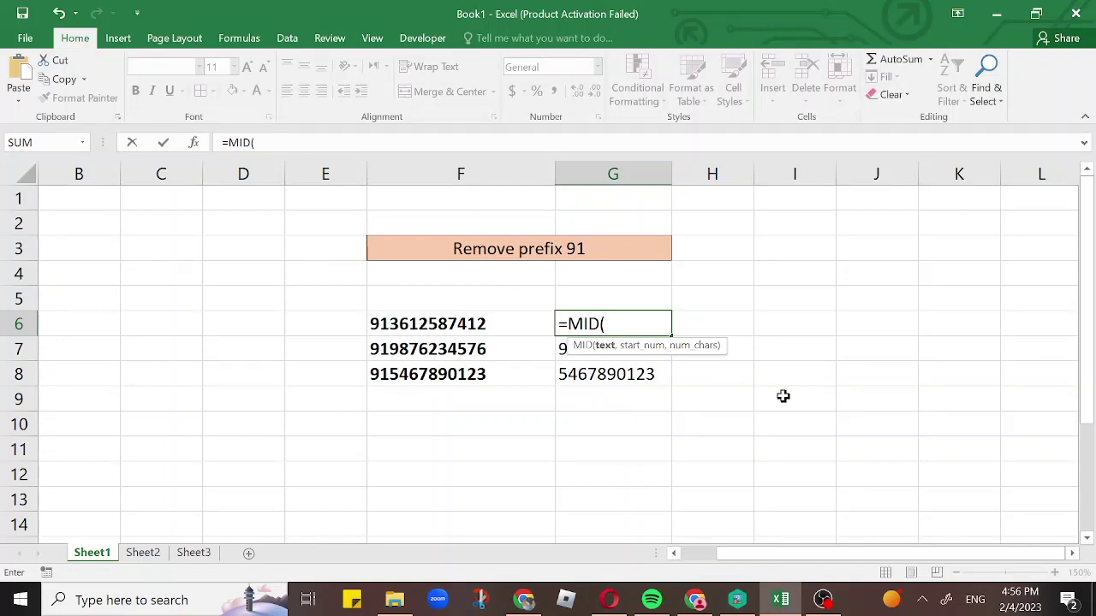
click(437, 329)
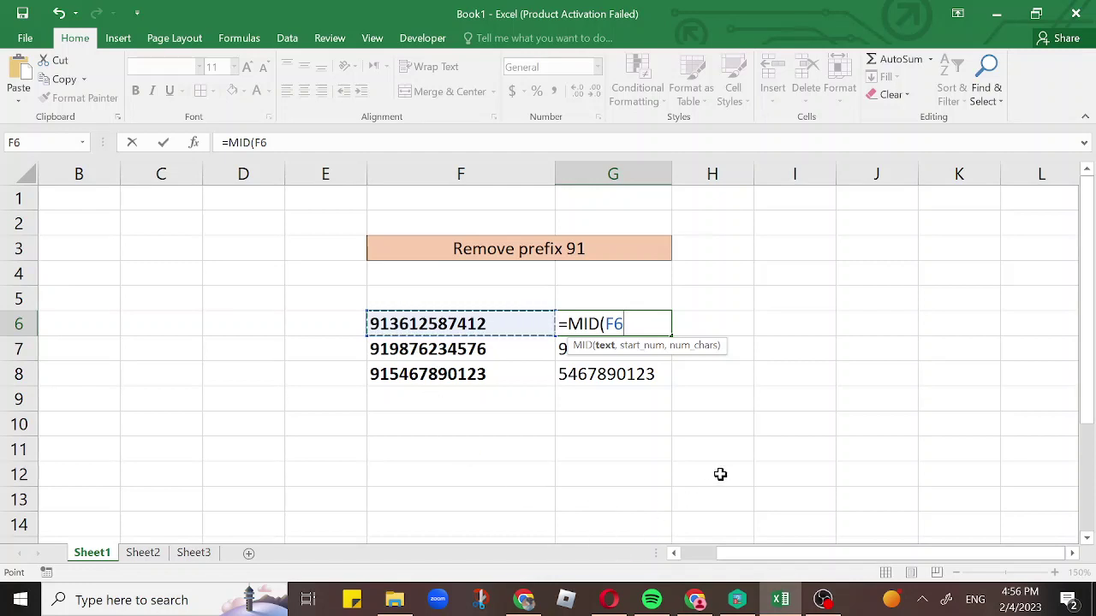
text(,)
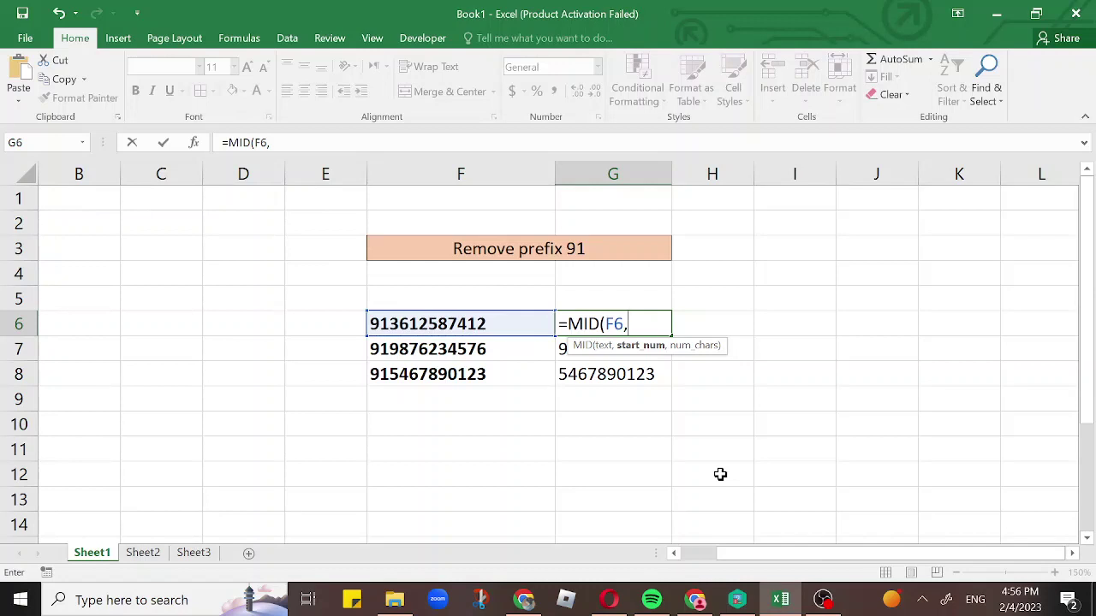
text(3,)
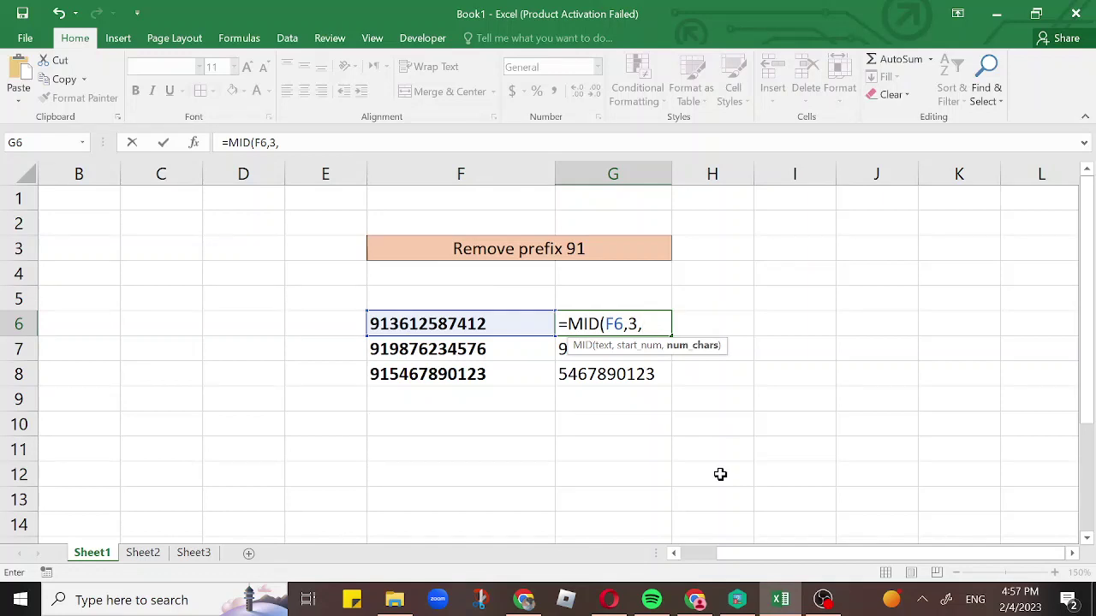
text(8)
text())
key(Return)
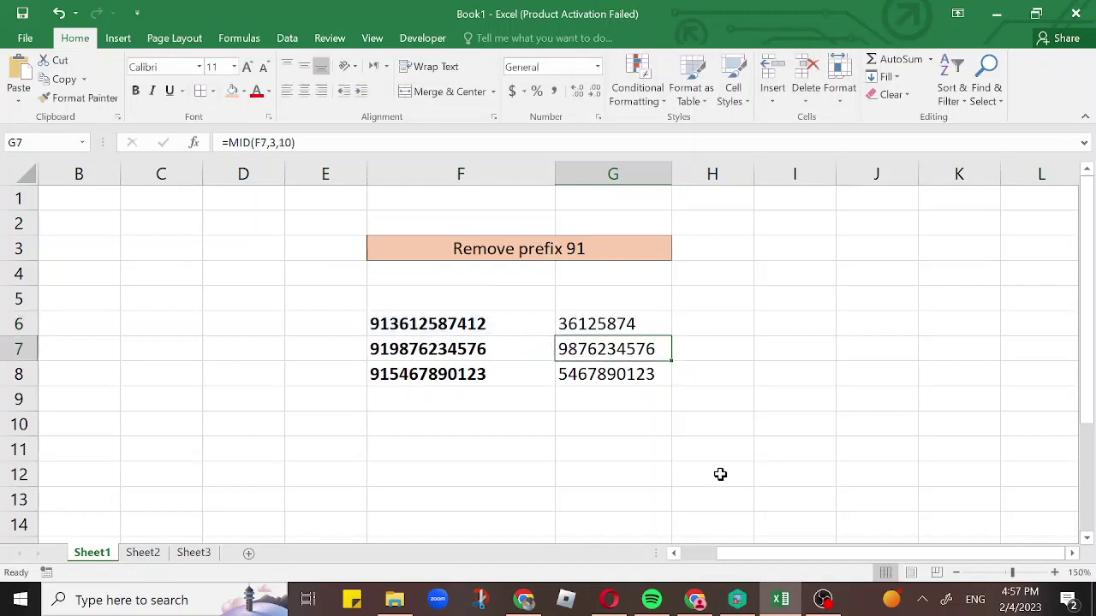
Copy the eight-digit MID formula from G6 down to G8
click(395, 325)
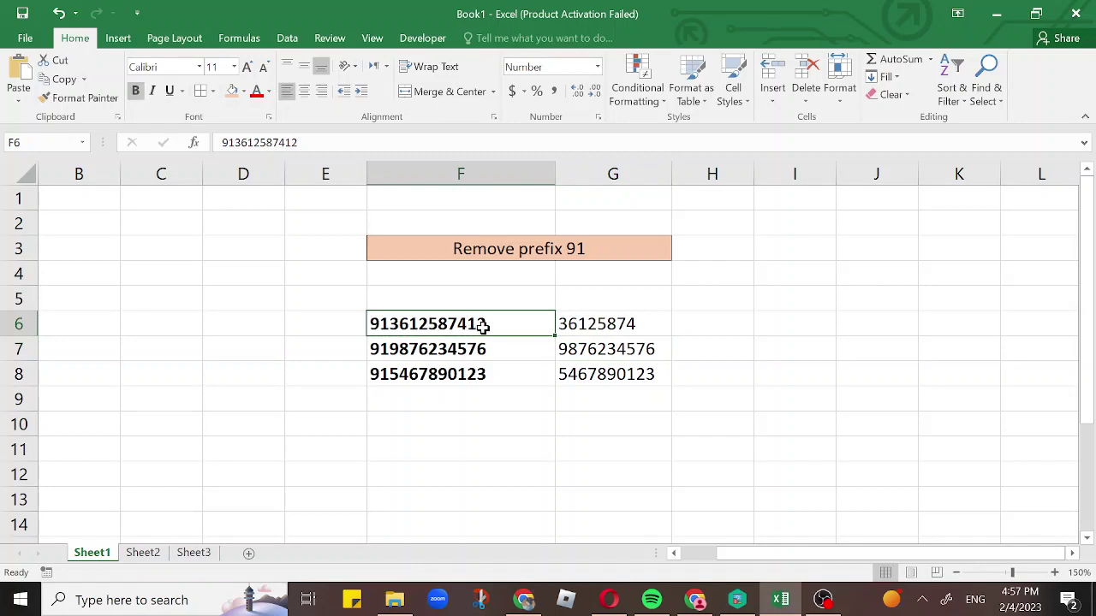
click(628, 326)
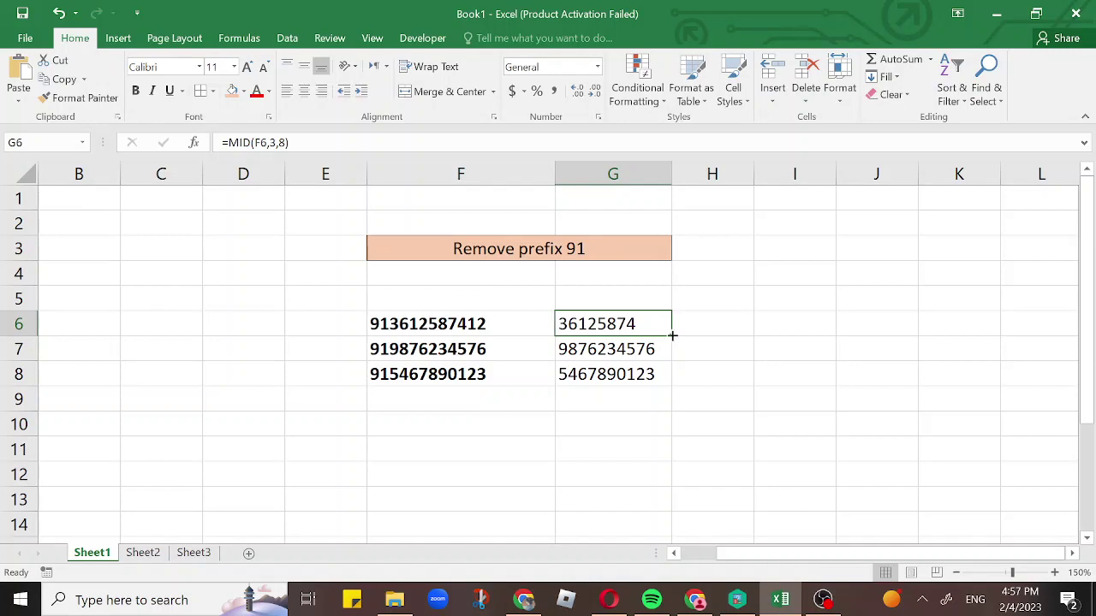
double_click(672, 336)
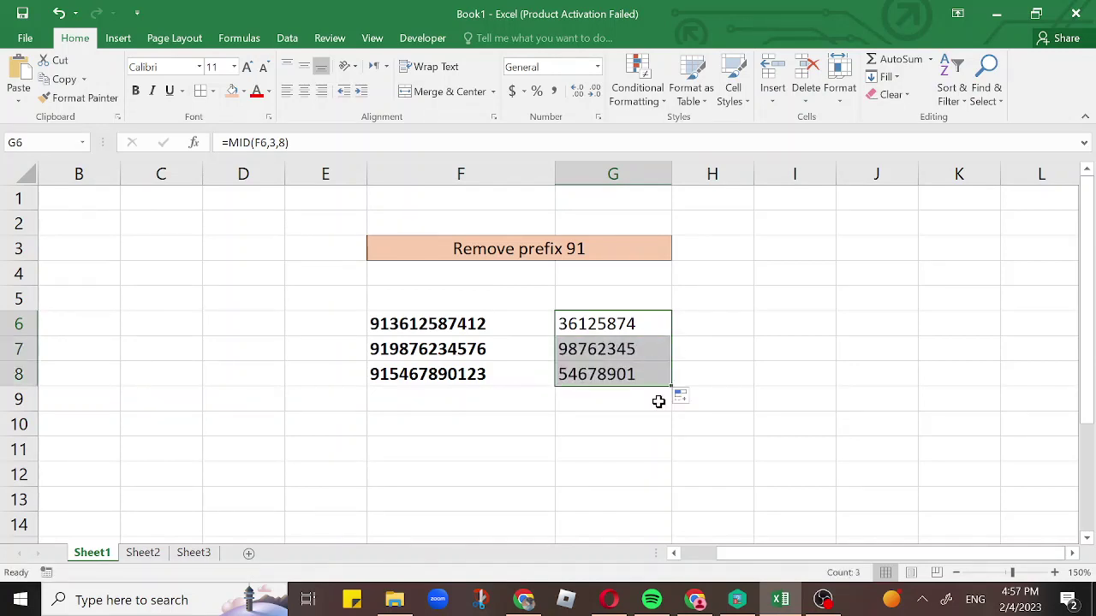
click(152, 556)
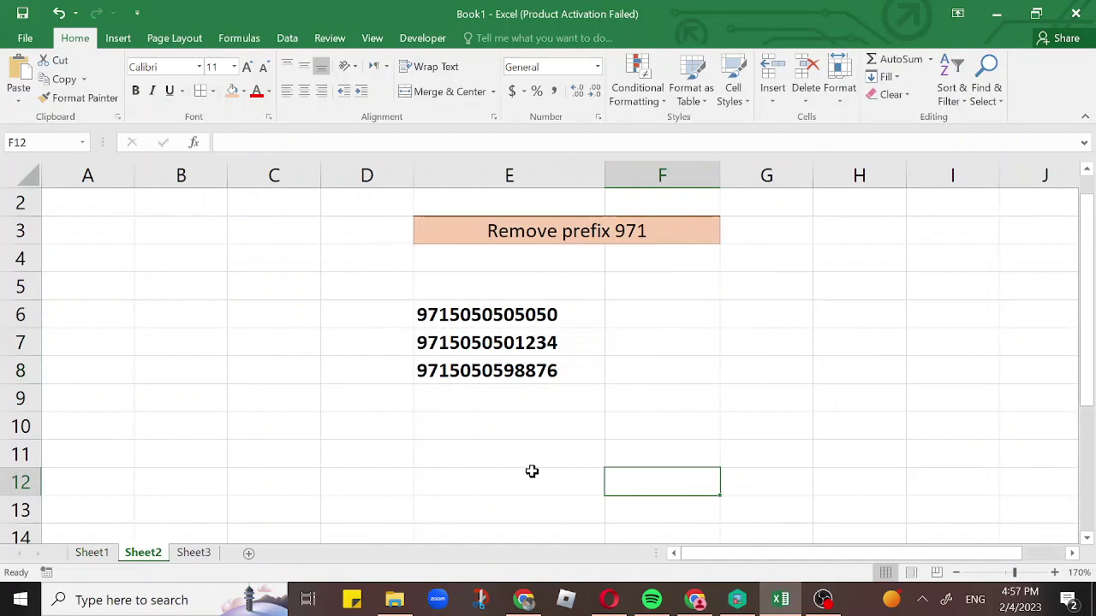
click(532, 460)
click(625, 313)
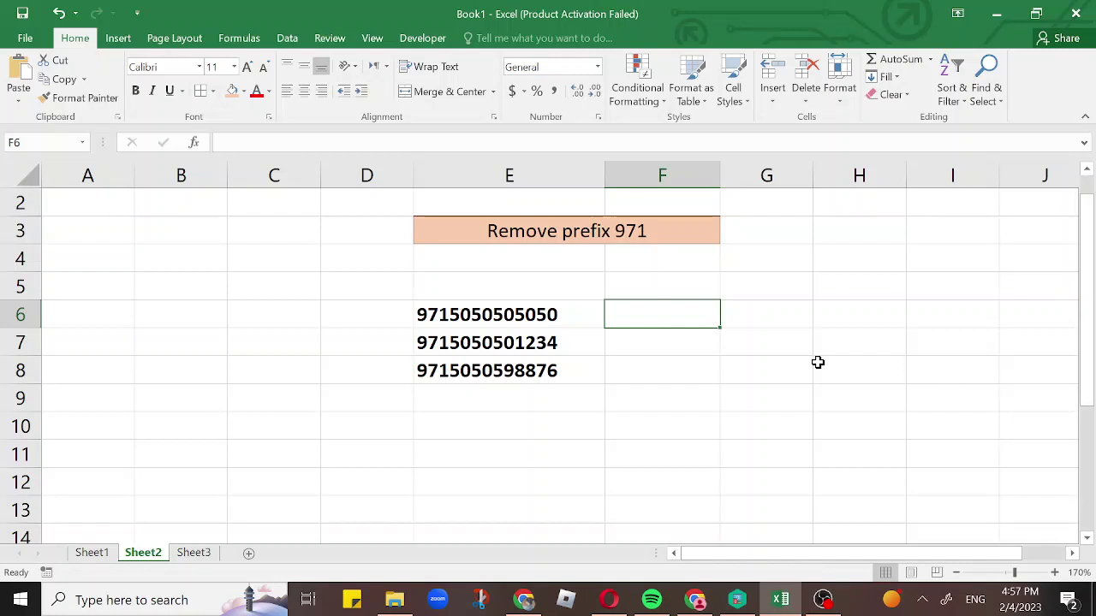
text(=)
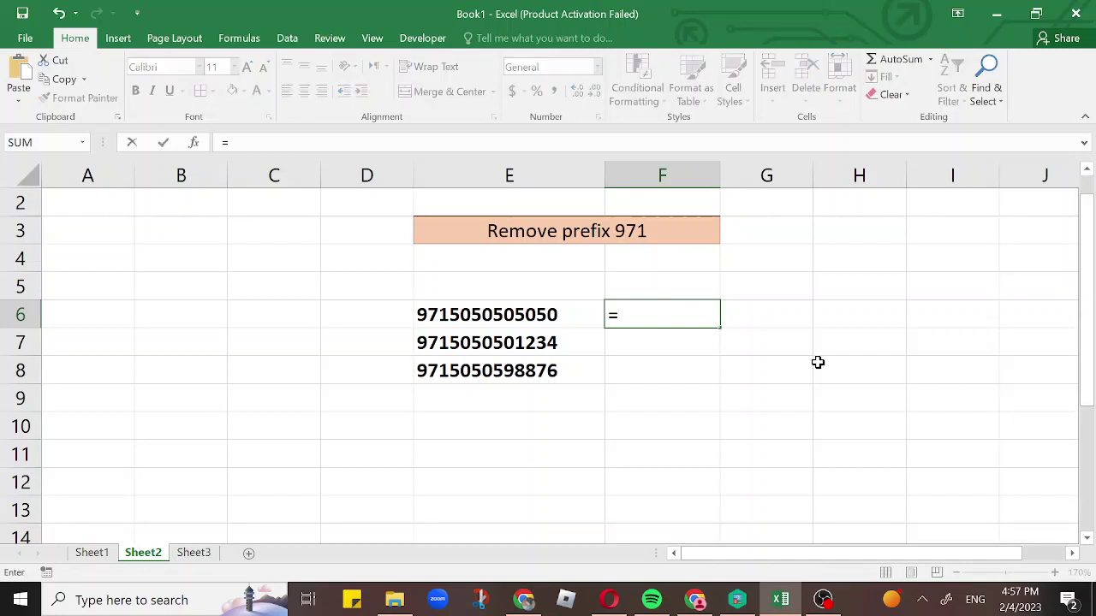
text(mi)
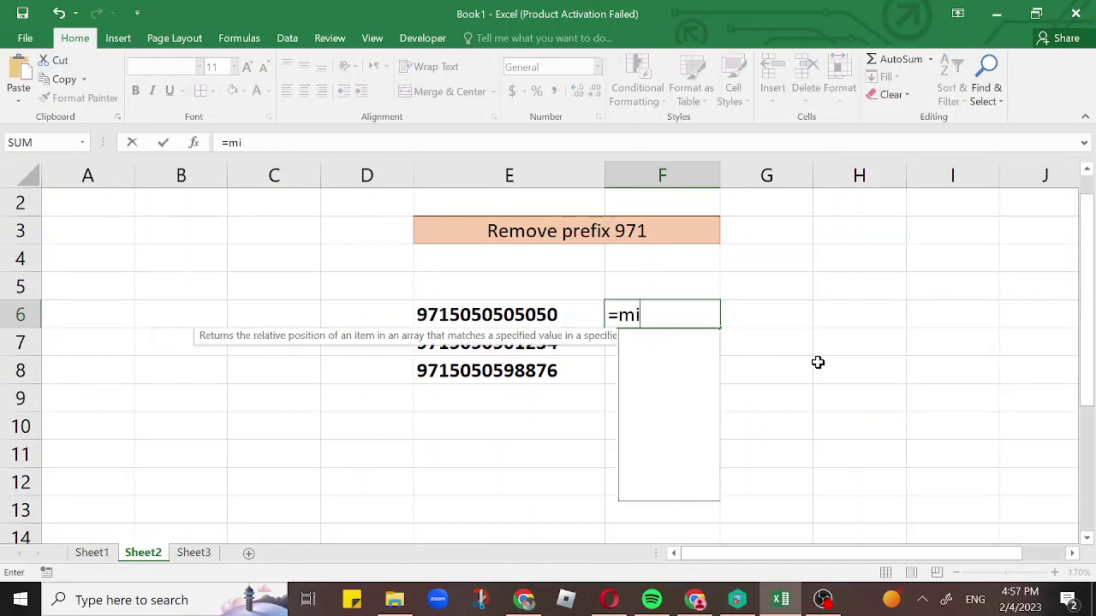
text(d)
key(Tab)
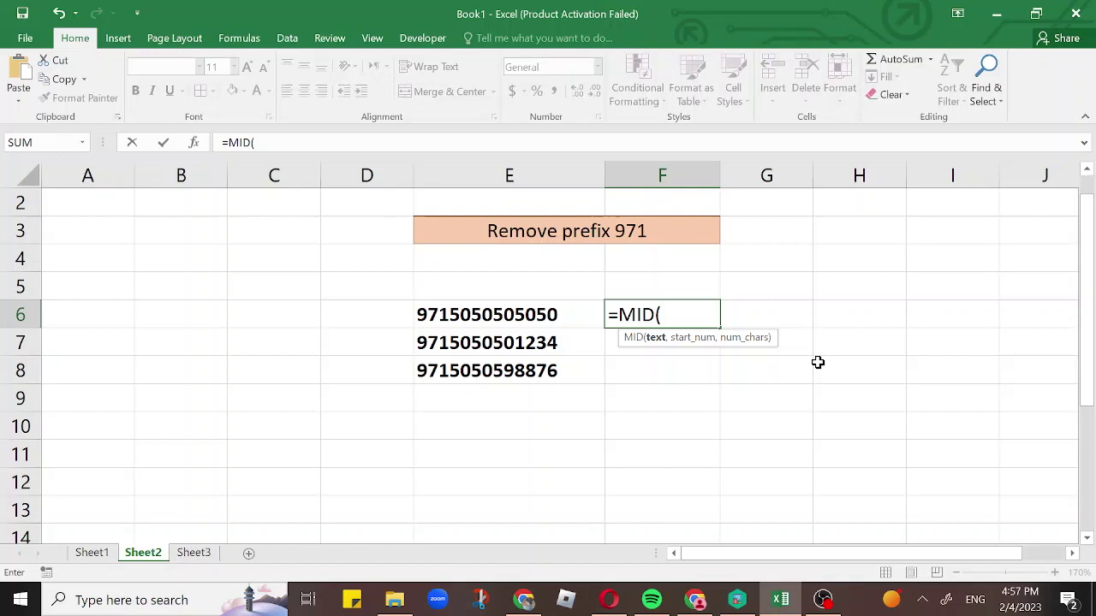
click(511, 304)
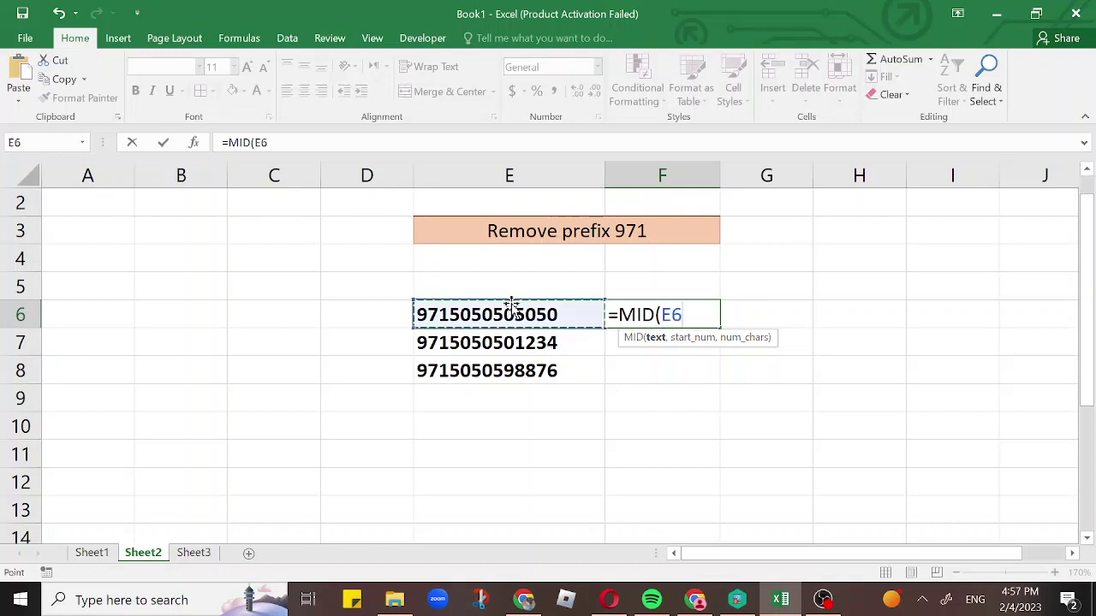
text(,)
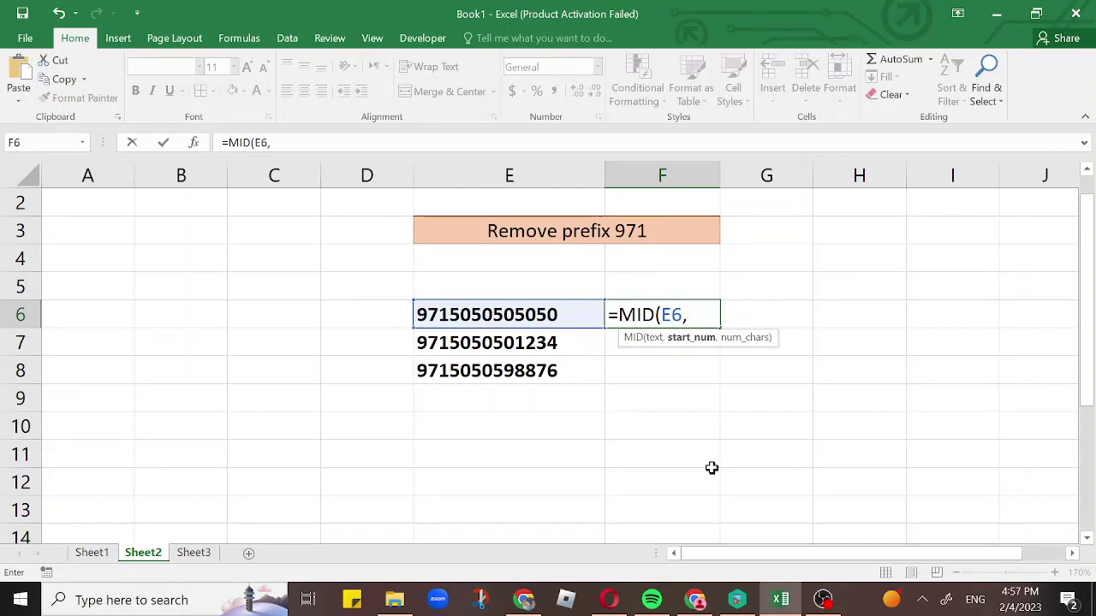
text(4)
text(,)
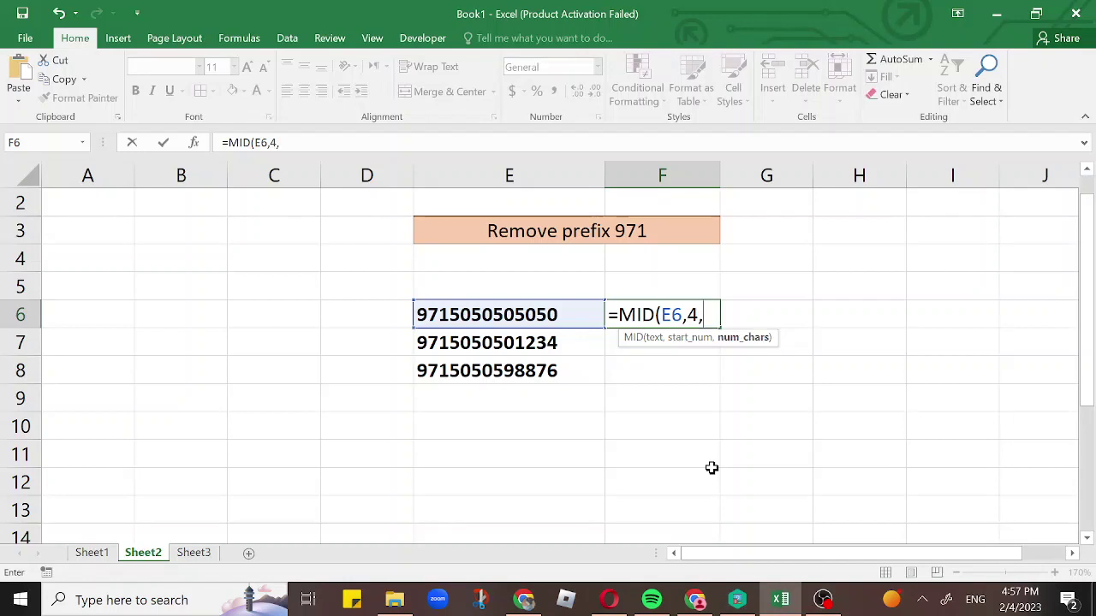
text(10)
text())
key(Return)
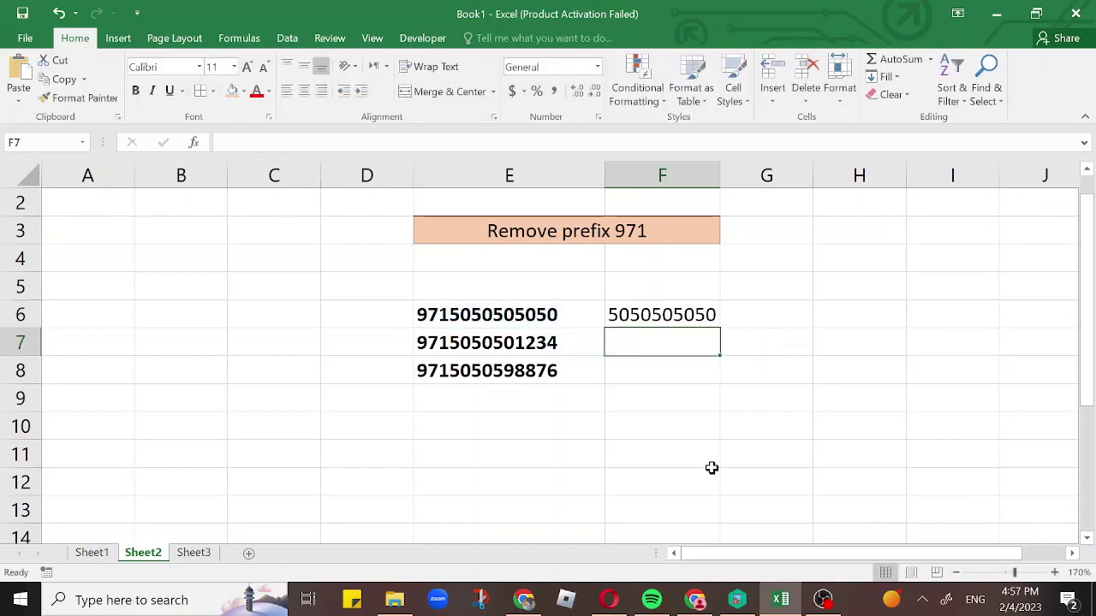
Fill the F6 formula down to F8, then bring up Sheet3
click(658, 319)
drag(720, 328, 719, 377)
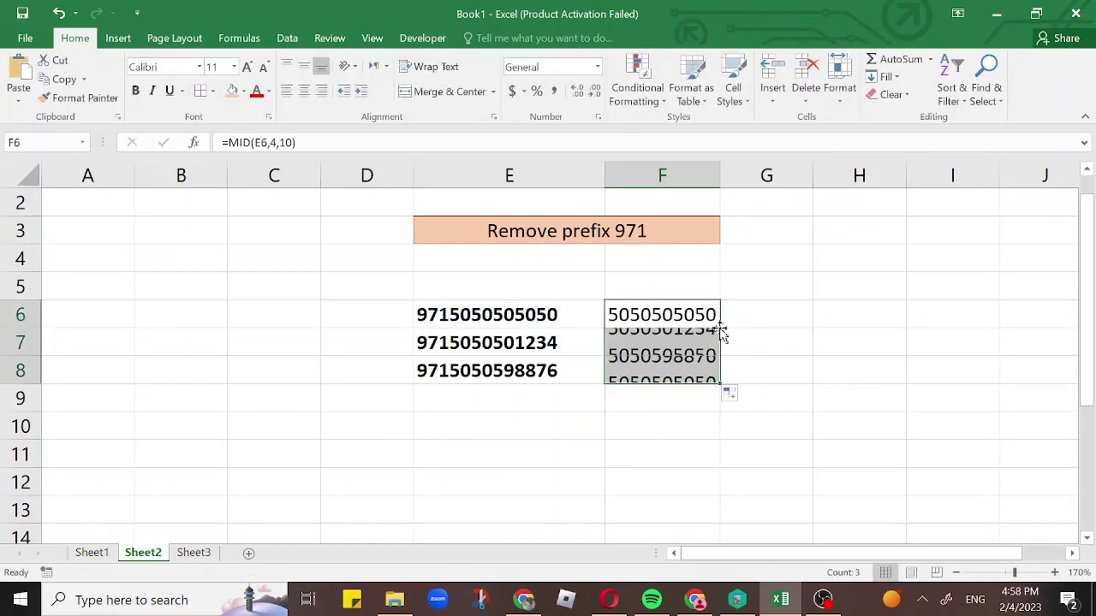
click(672, 430)
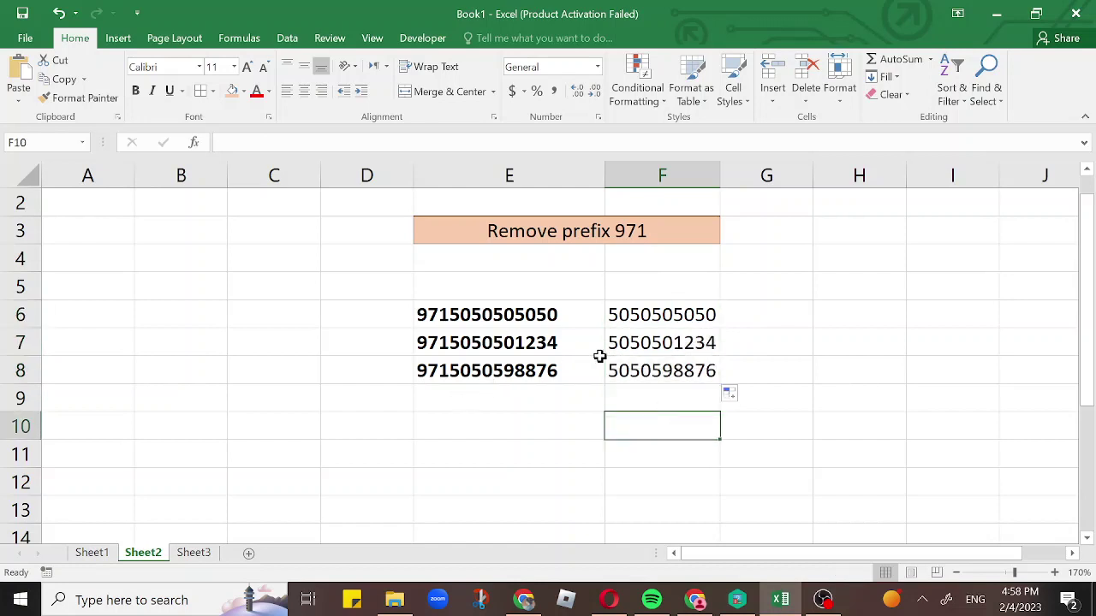
click(192, 553)
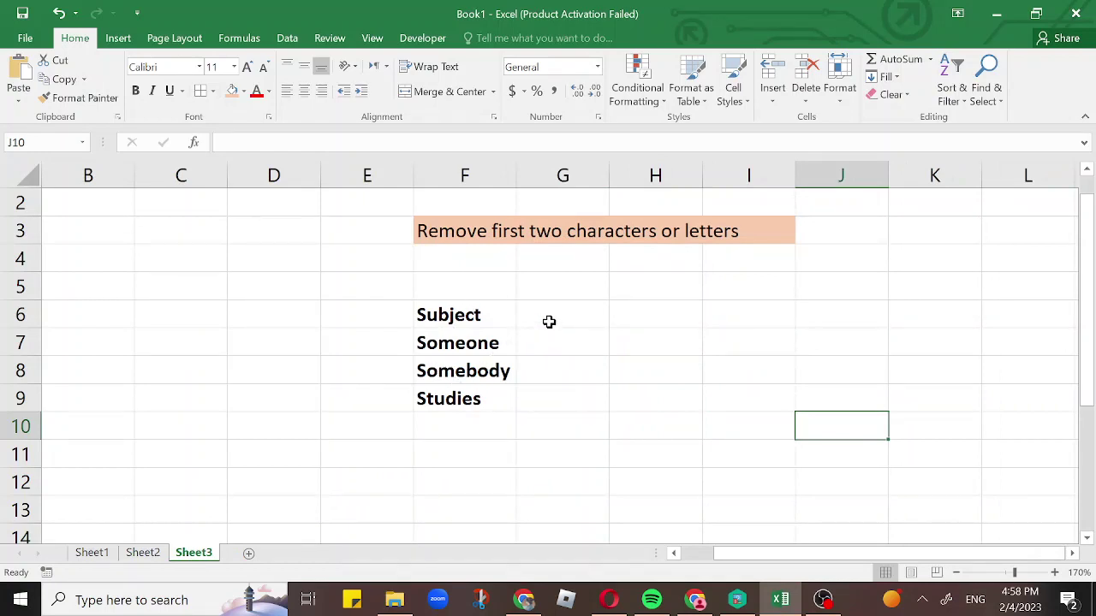
click(548, 322)
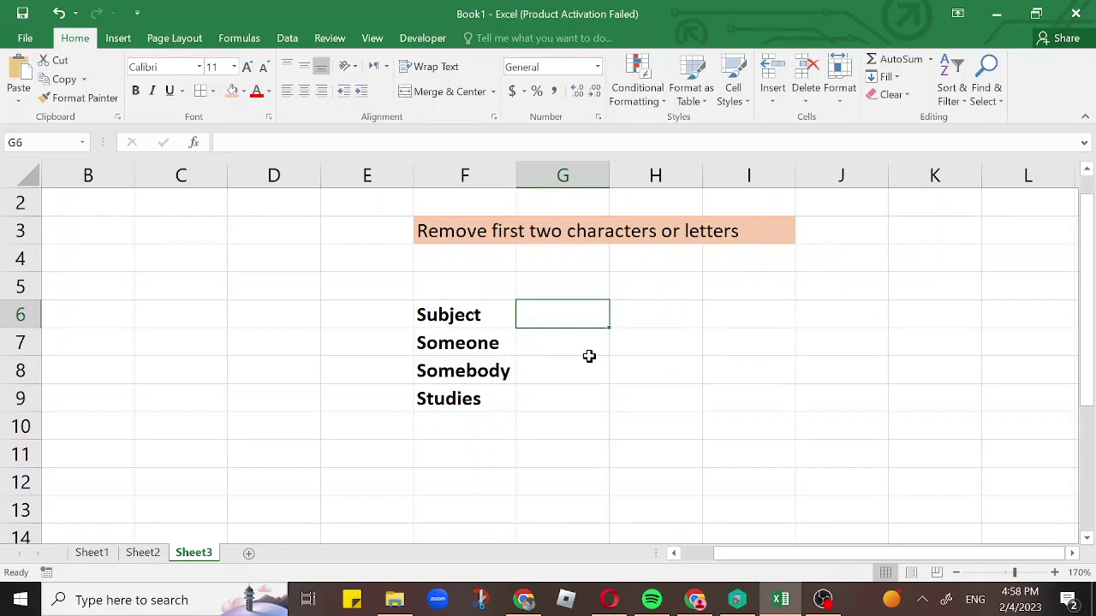
click(452, 318)
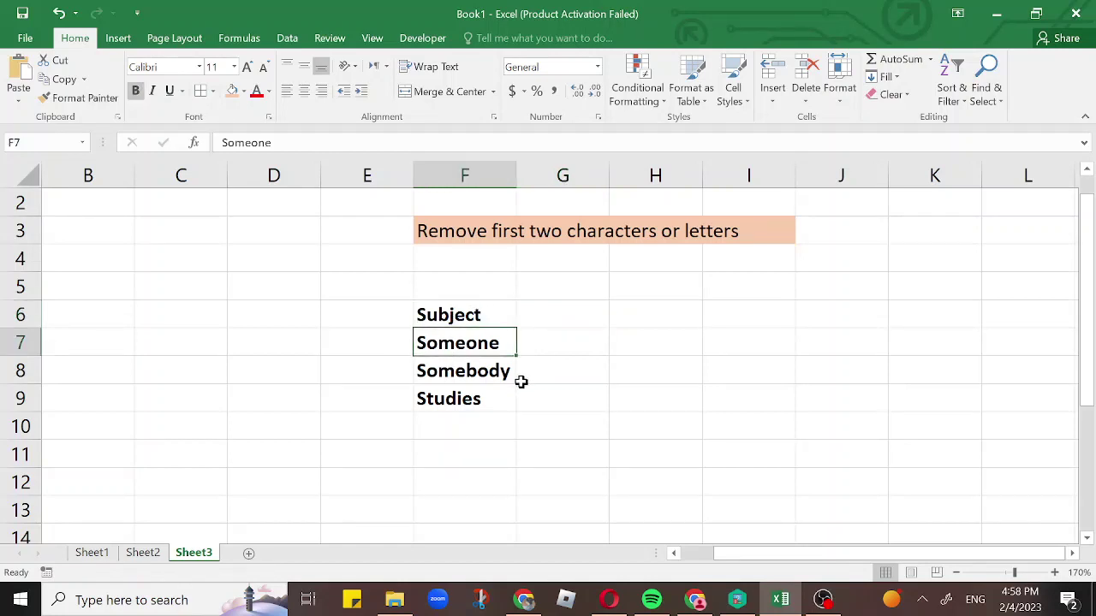
click(460, 375)
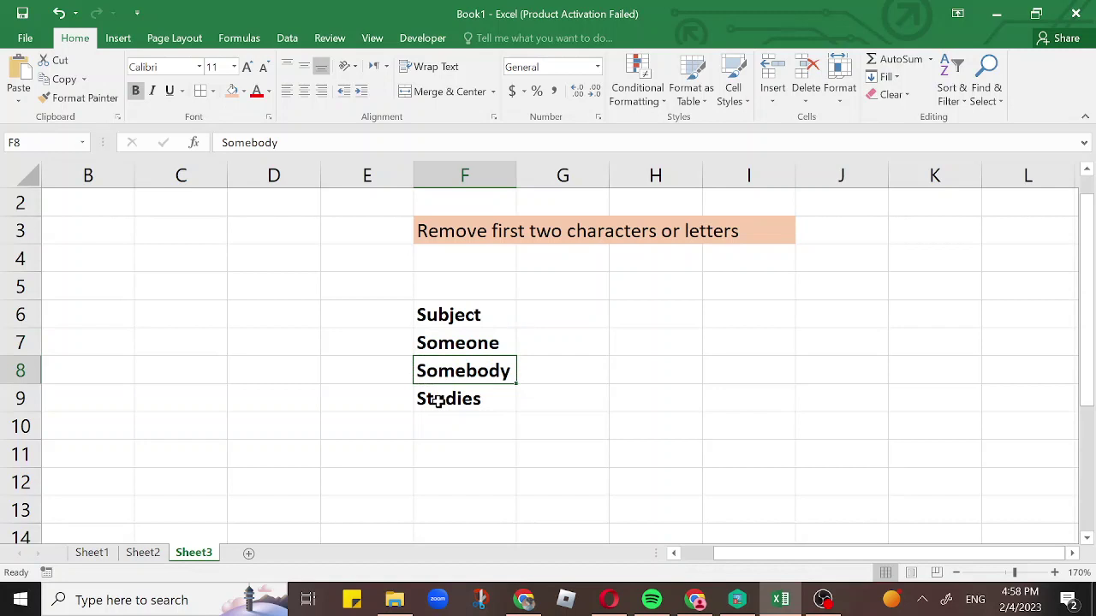
click(438, 401)
click(545, 316)
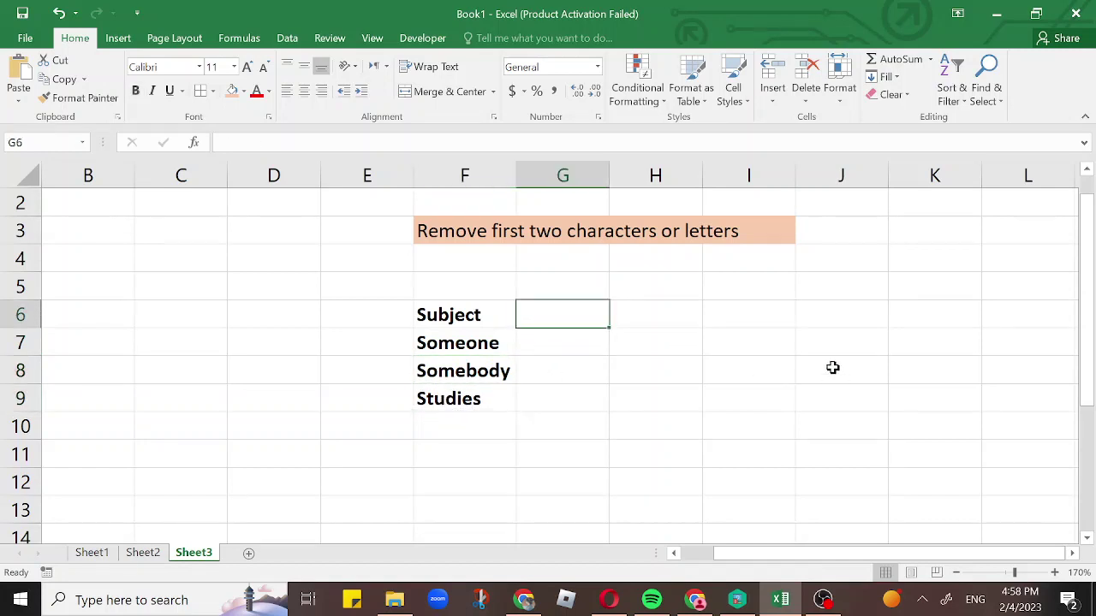
Enter =MID(F6,3,10) in G6, turning Subject into bject
text(=m)
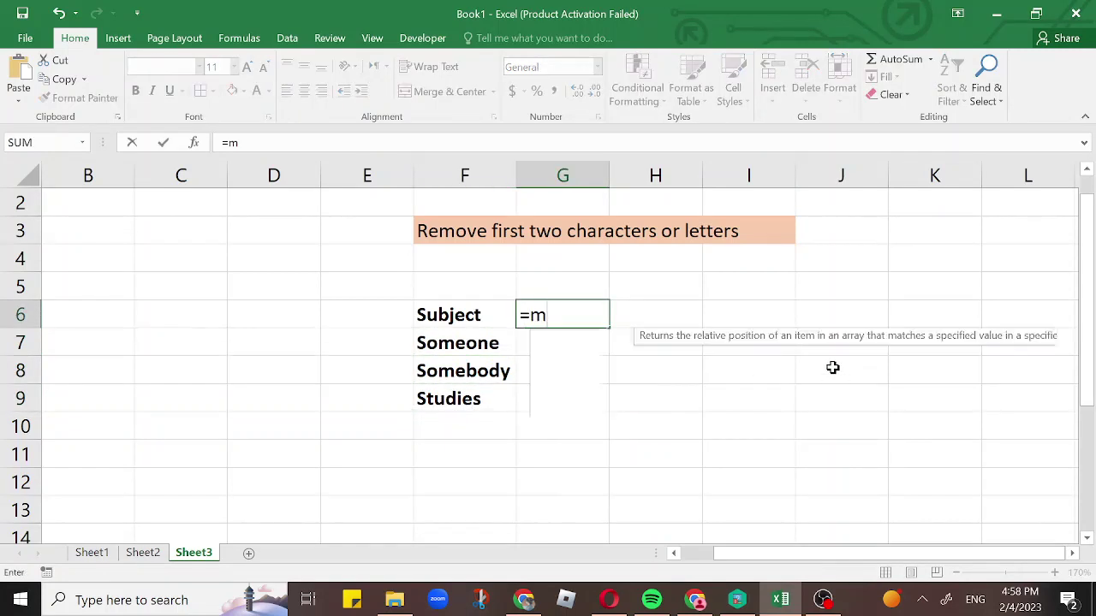
text(i)
key(Tab)
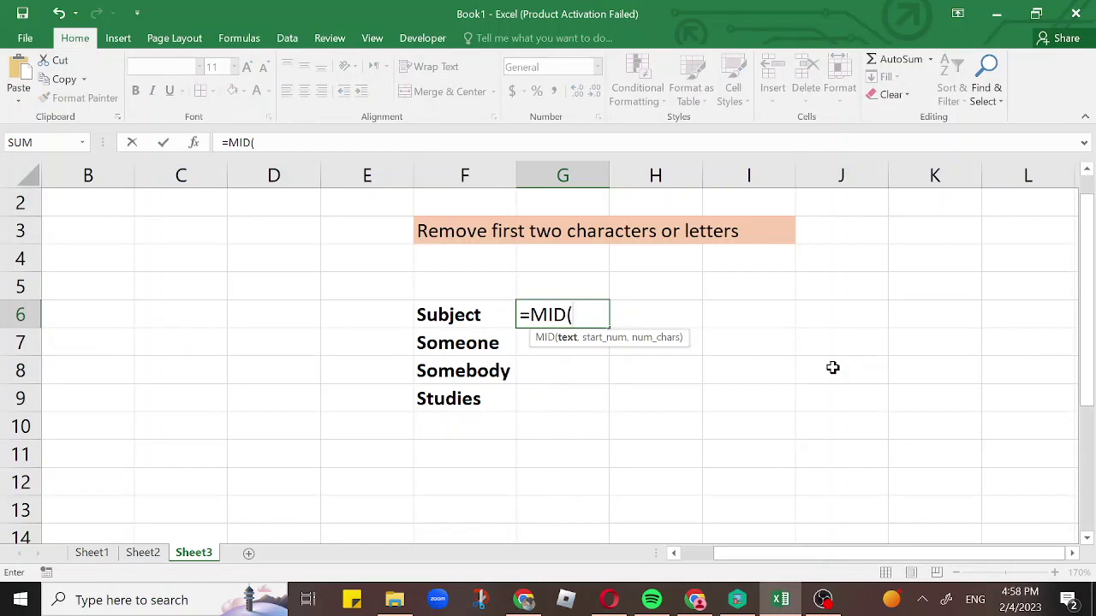
click(473, 321)
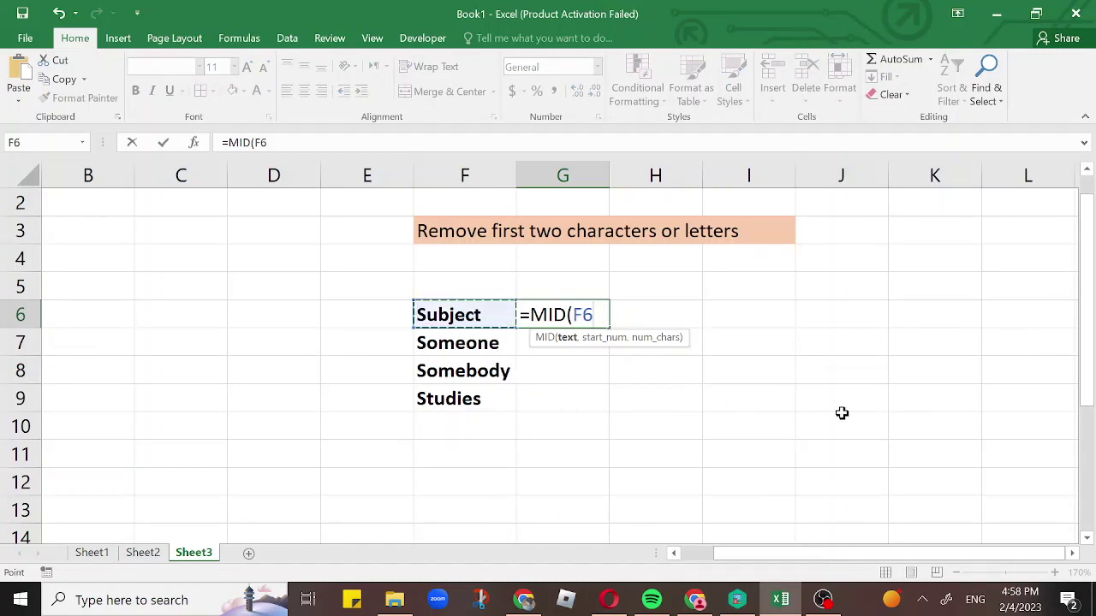
text(,)
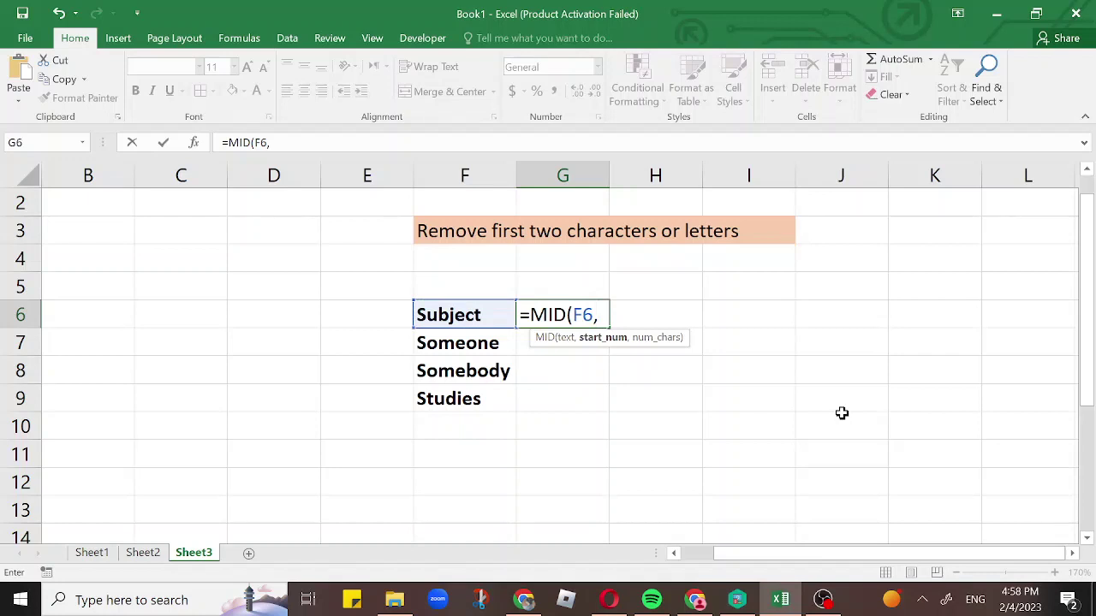
text(3)
text(,)
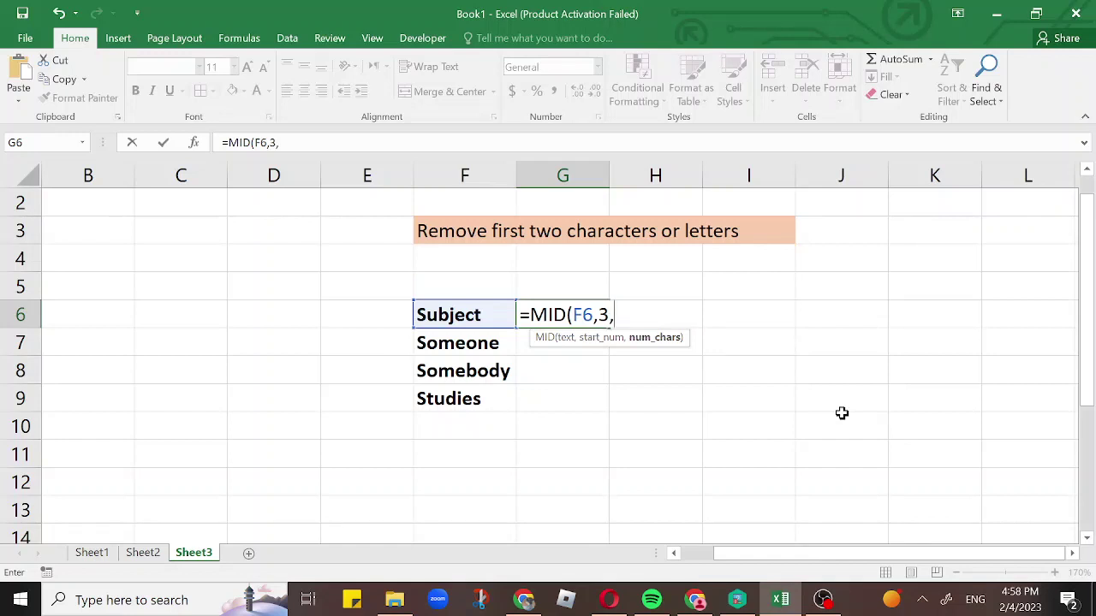
text(1)
text(0)
text())
key(Return)
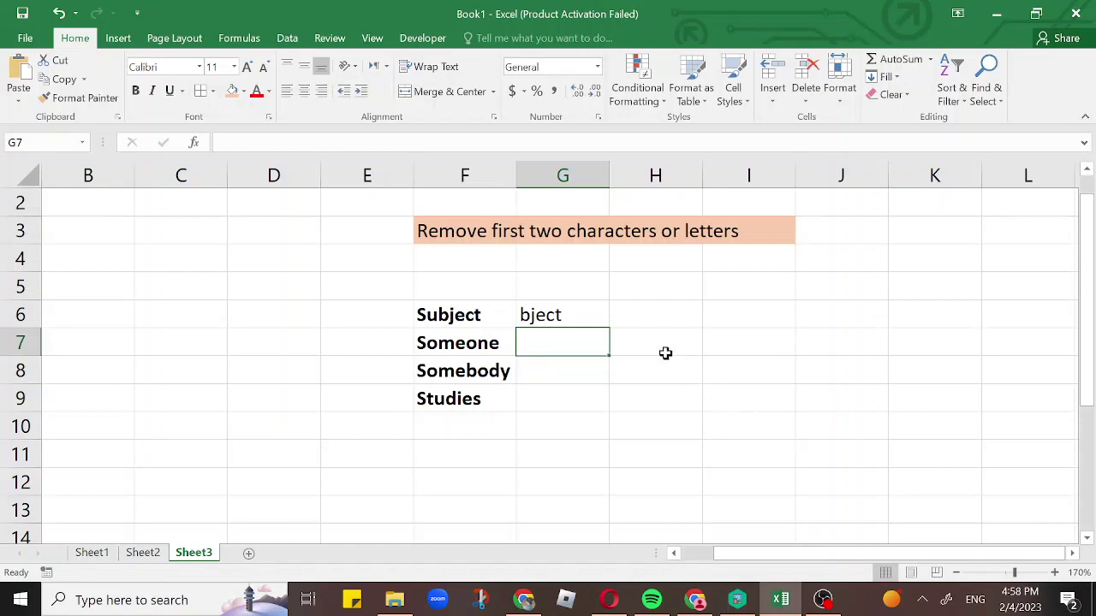
Fill the G6 formula down through G9, giving meone, mebody and udies
click(582, 314)
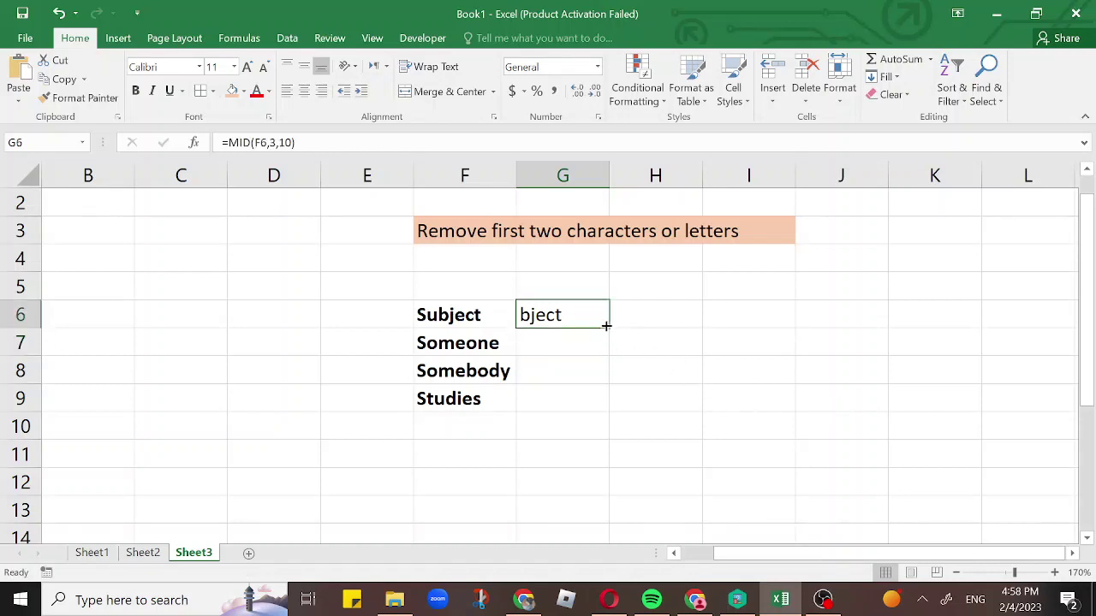
double_click(609, 326)
click(550, 444)
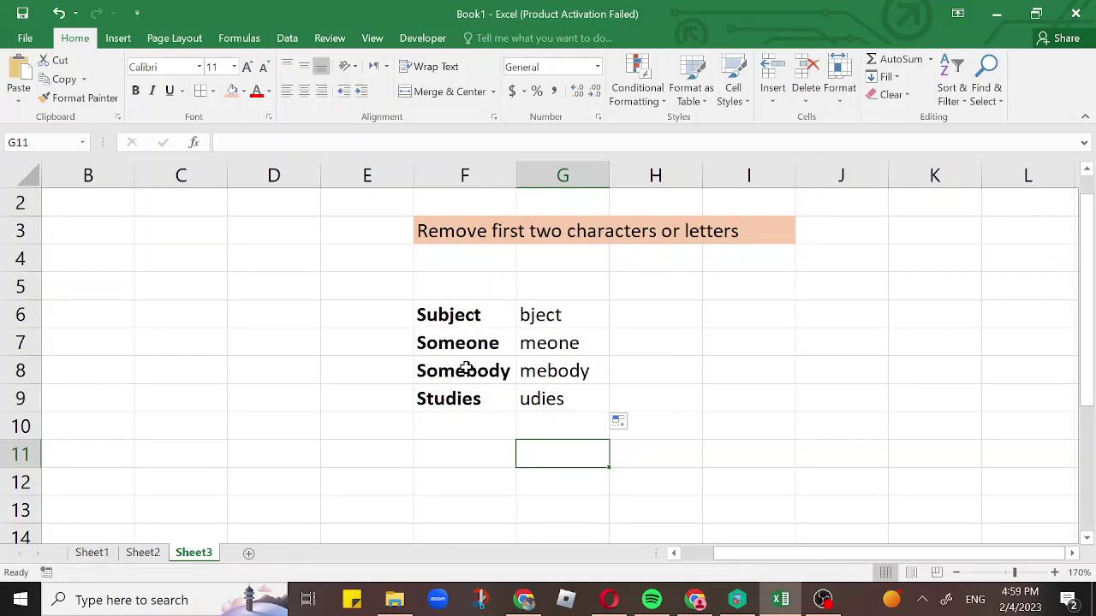
click(550, 314)
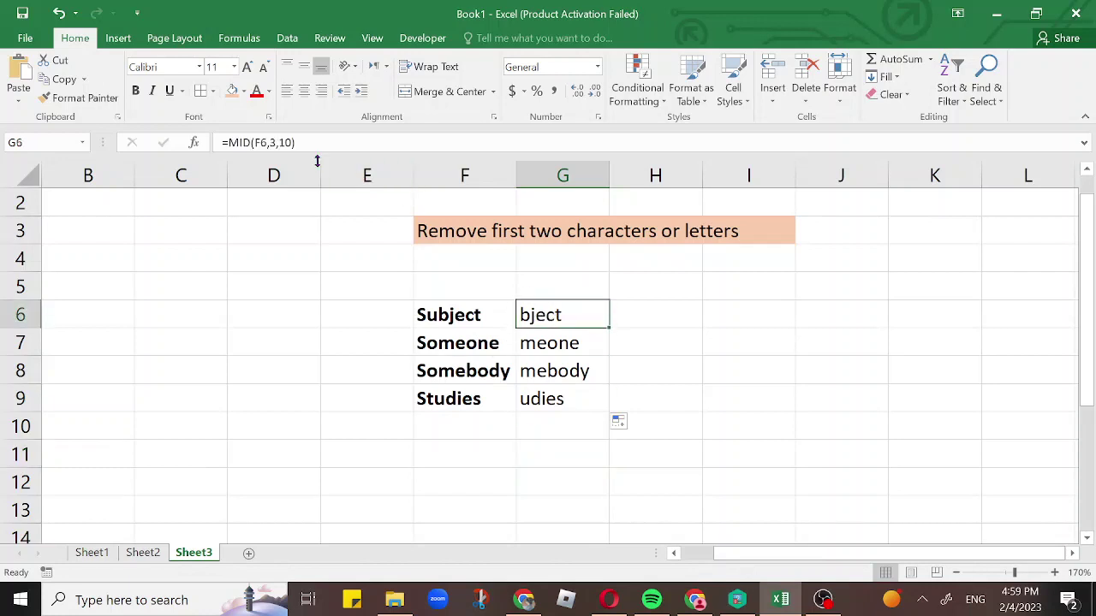
Change G6 to =MID(F6,3,4) and refill G7:G9, giving bjec, meon, mebo, udie
click(288, 143)
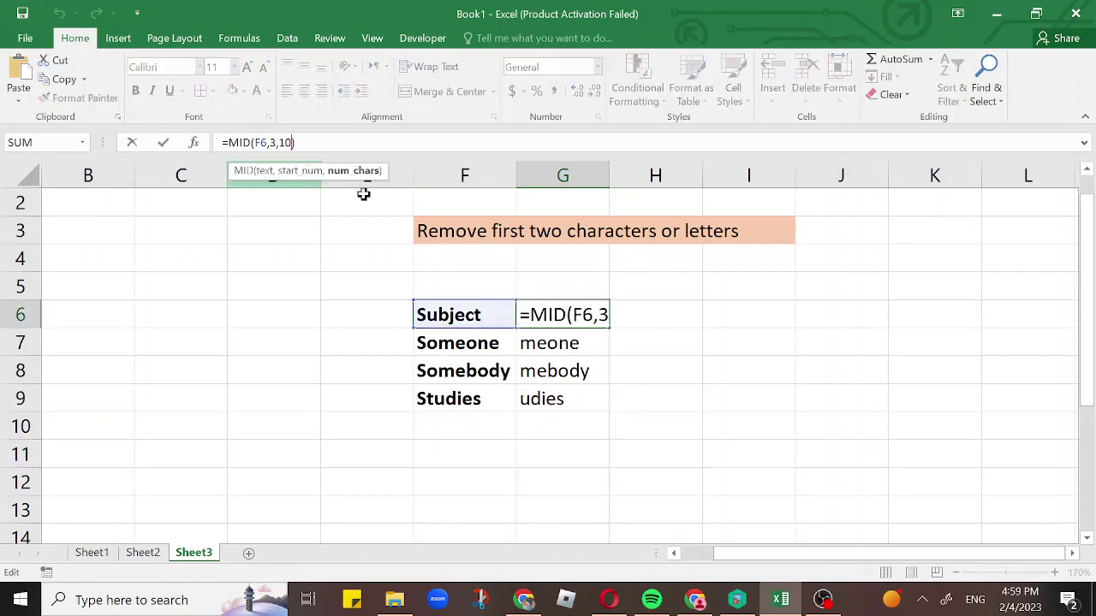
click(602, 315)
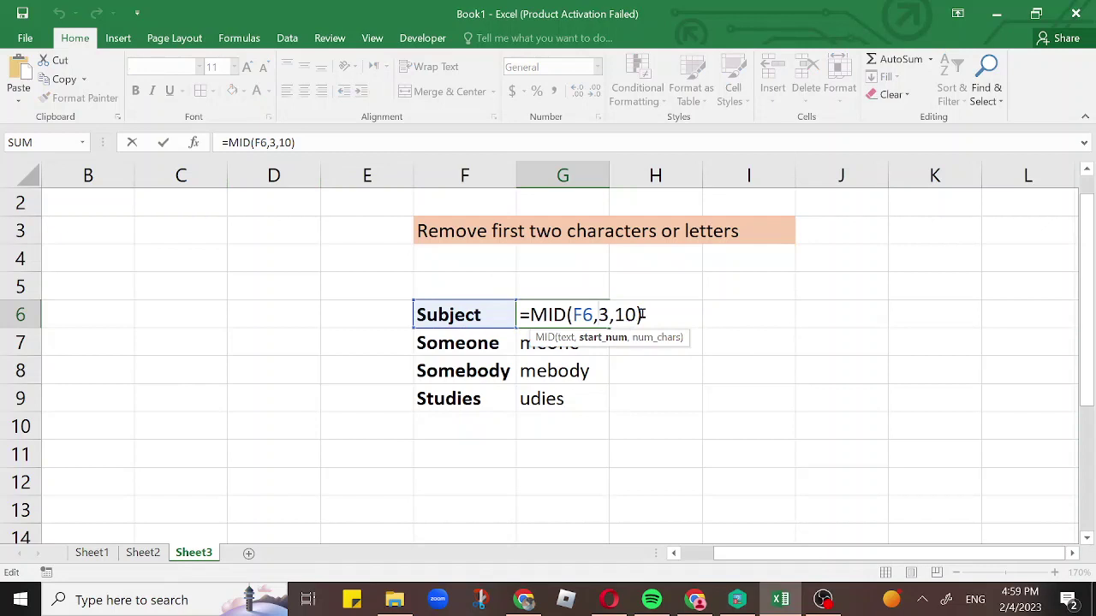
click(636, 315)
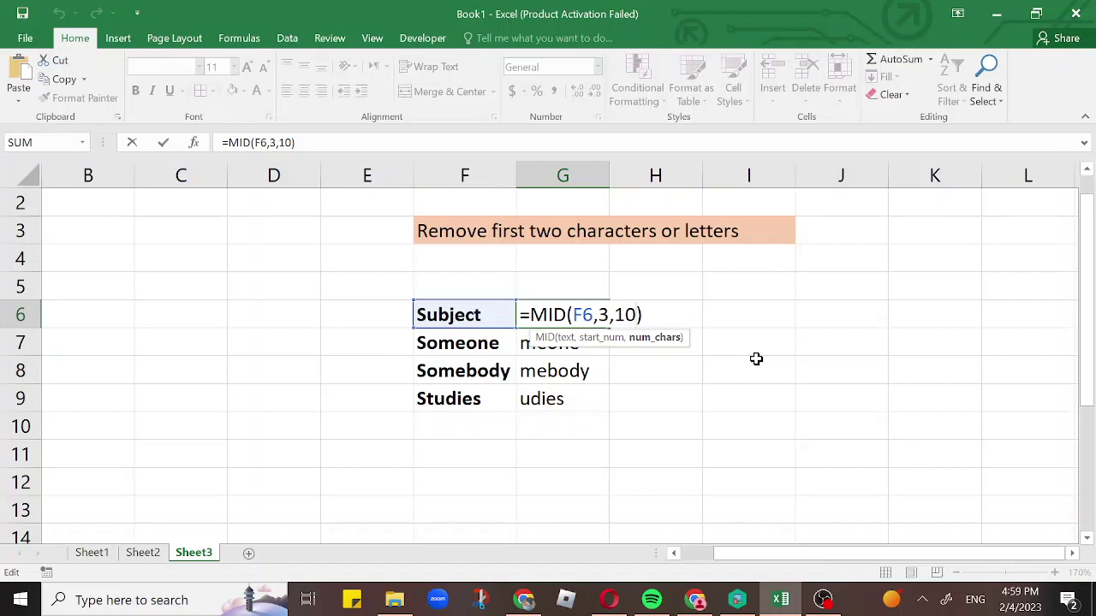
key(BackSpace)
key(BackSpace)
text(4)
key(Return)
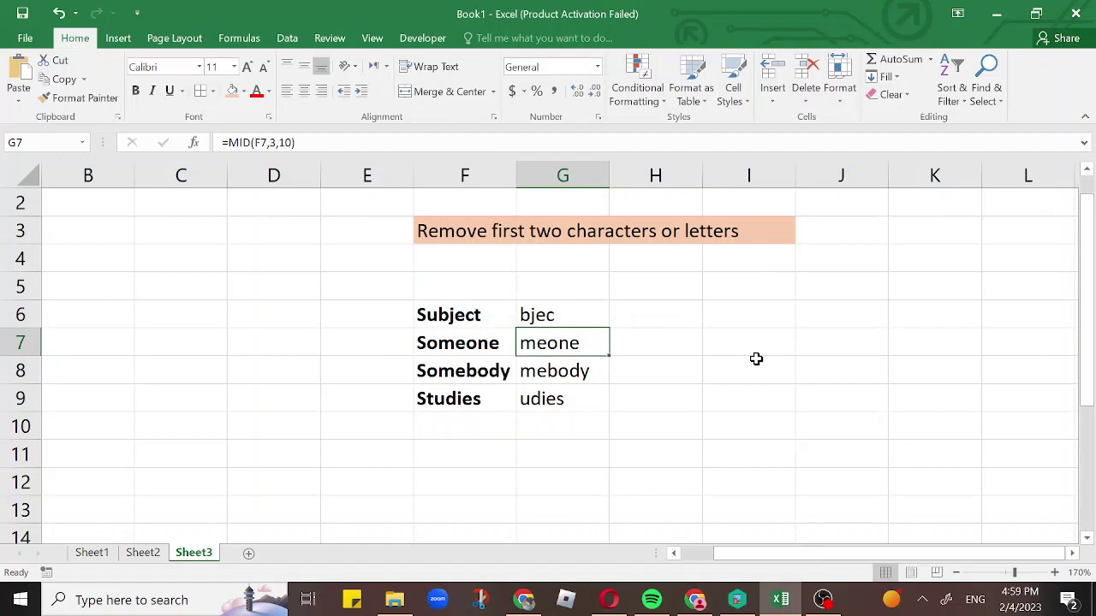
click(588, 317)
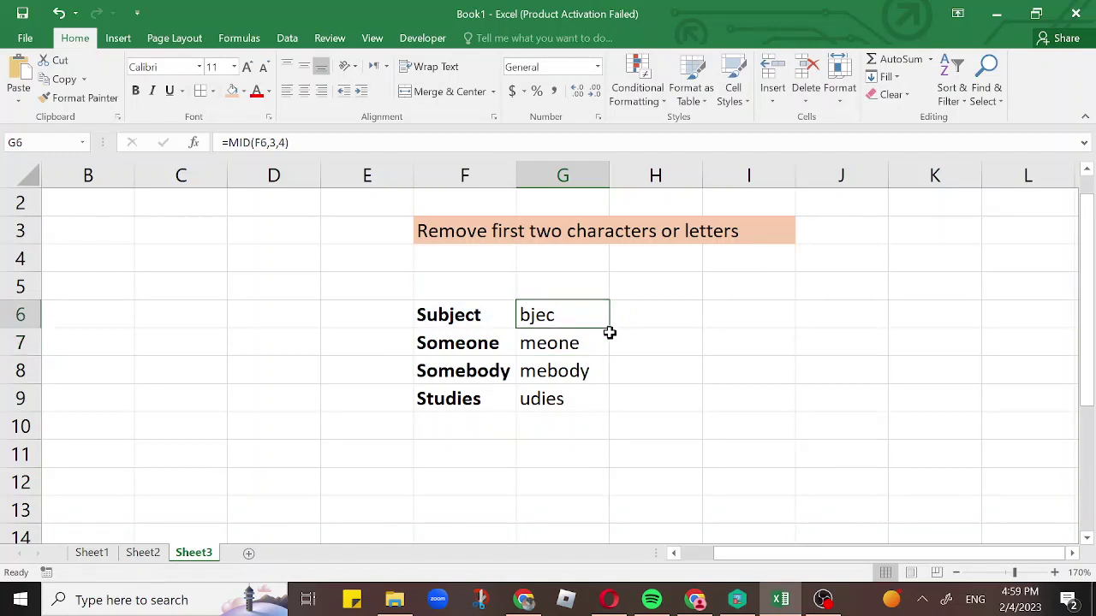
double_click(606, 327)
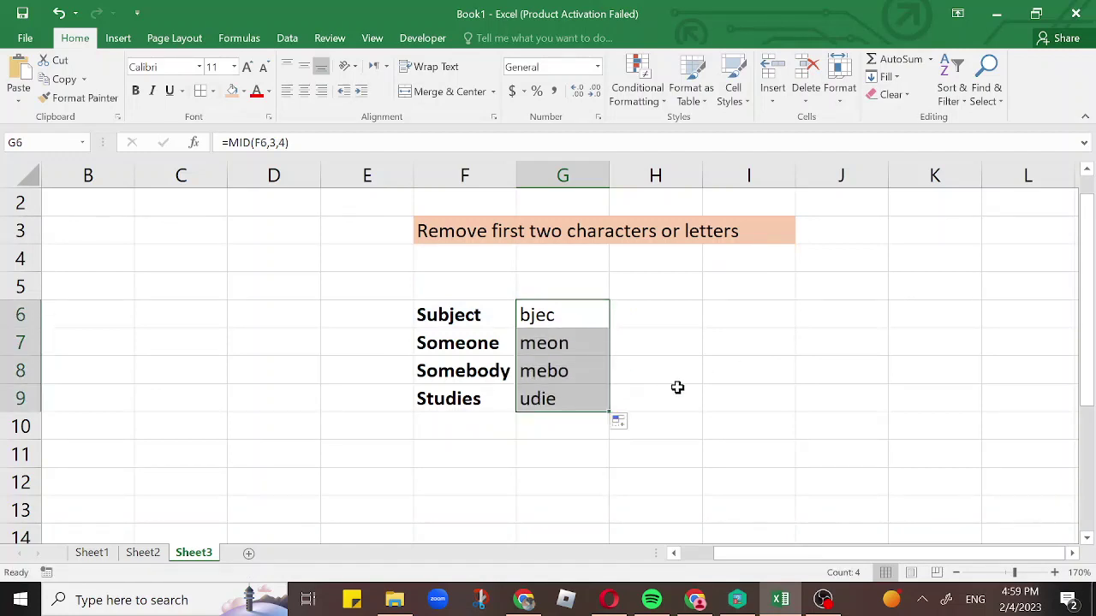